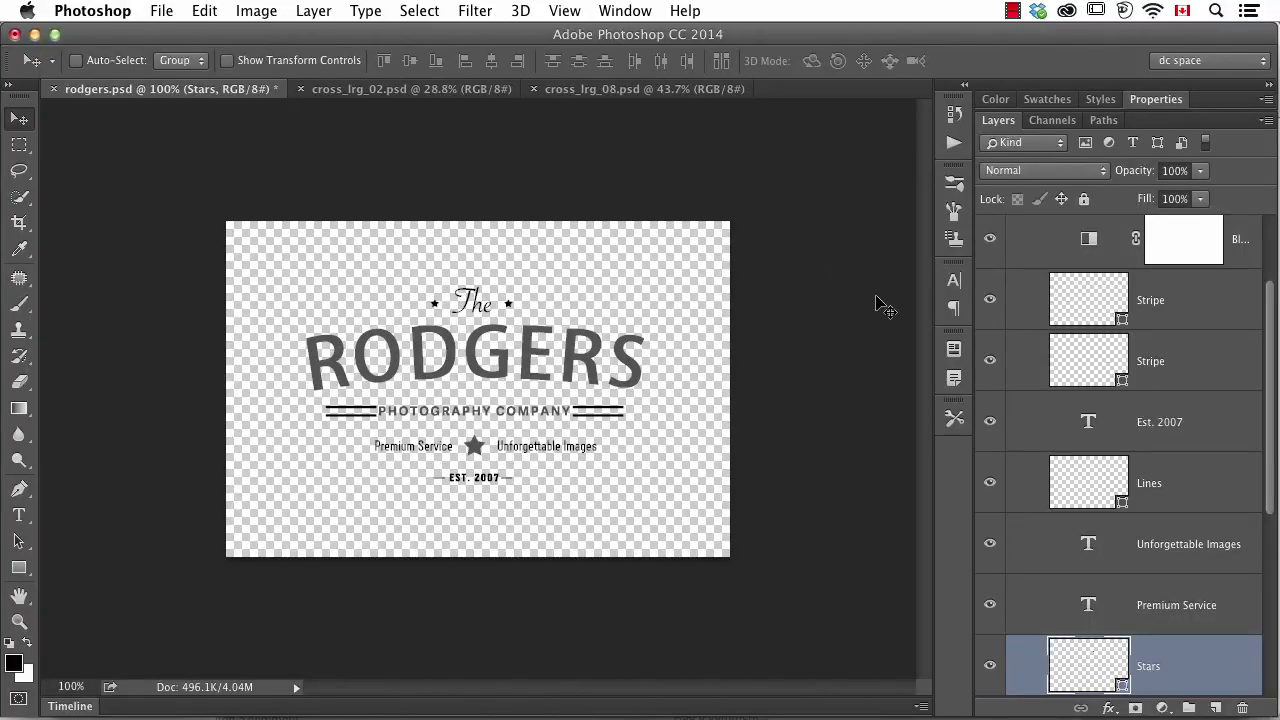
Step: Preview the 'red with texture' and 'red no texture' layer comps, switching between them
left_click(953, 352)
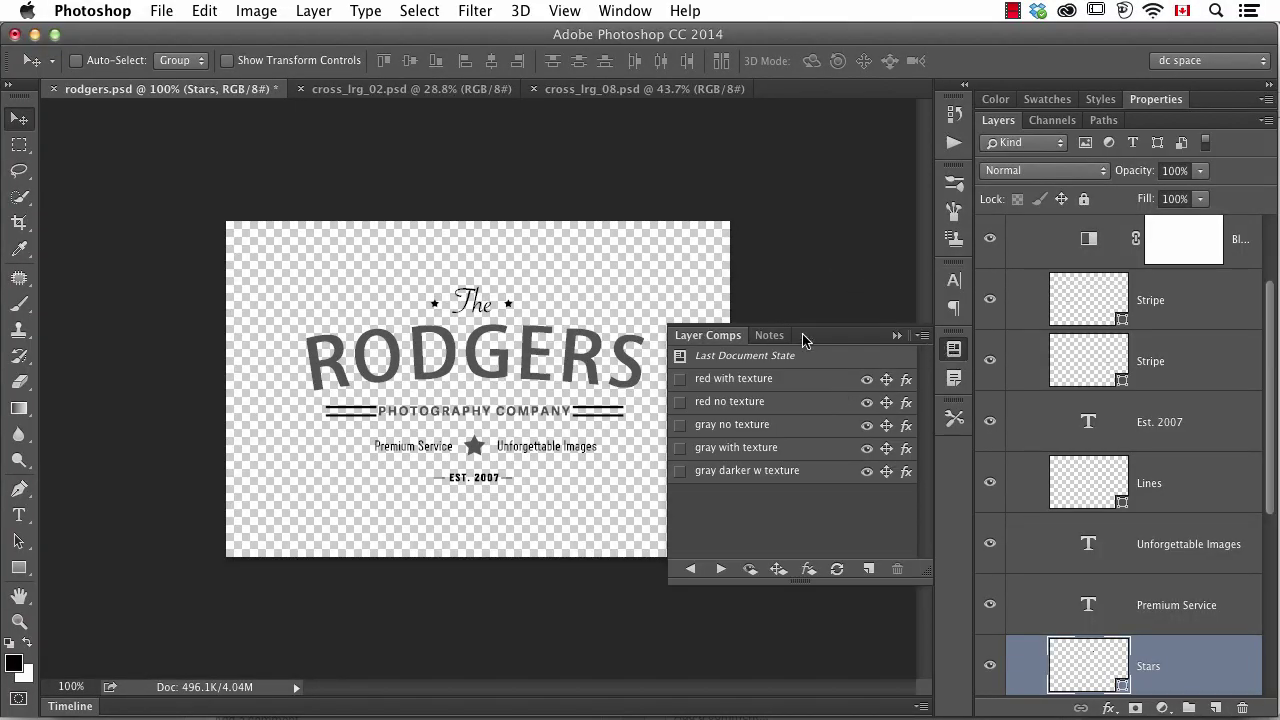
scroll(1105, 354, "down", 5)
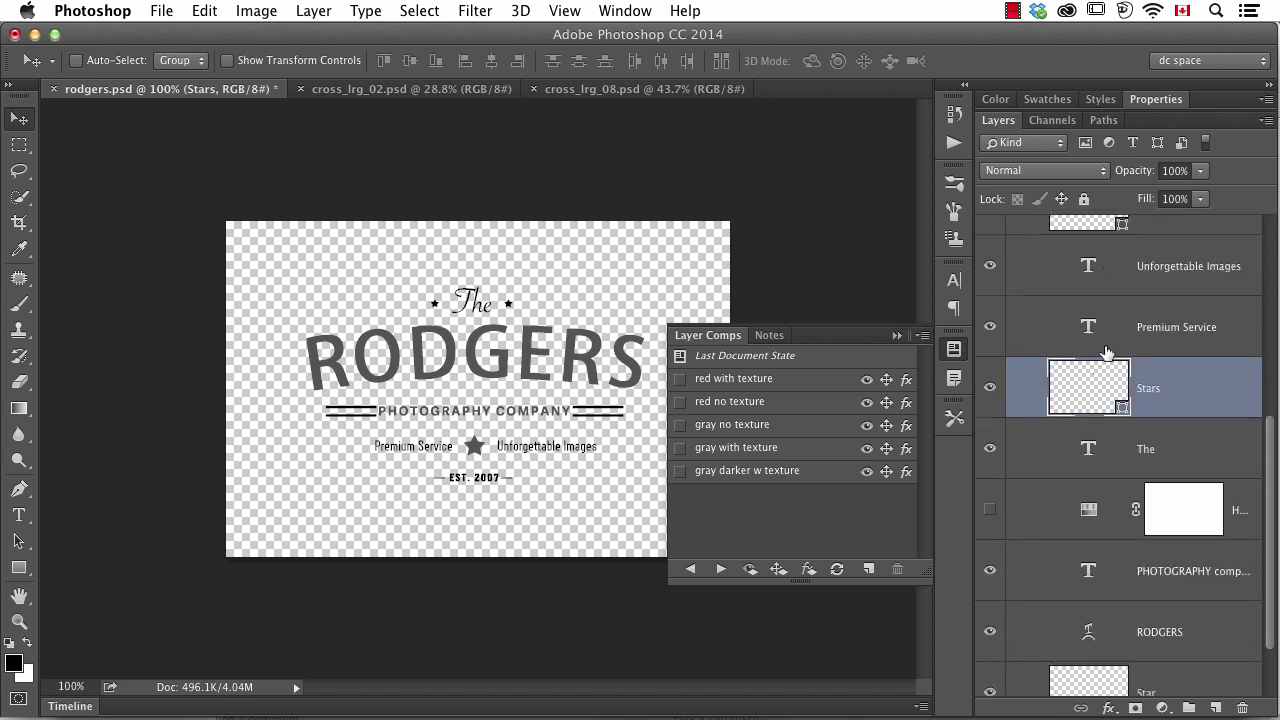
scroll(1105, 354, "up", 4)
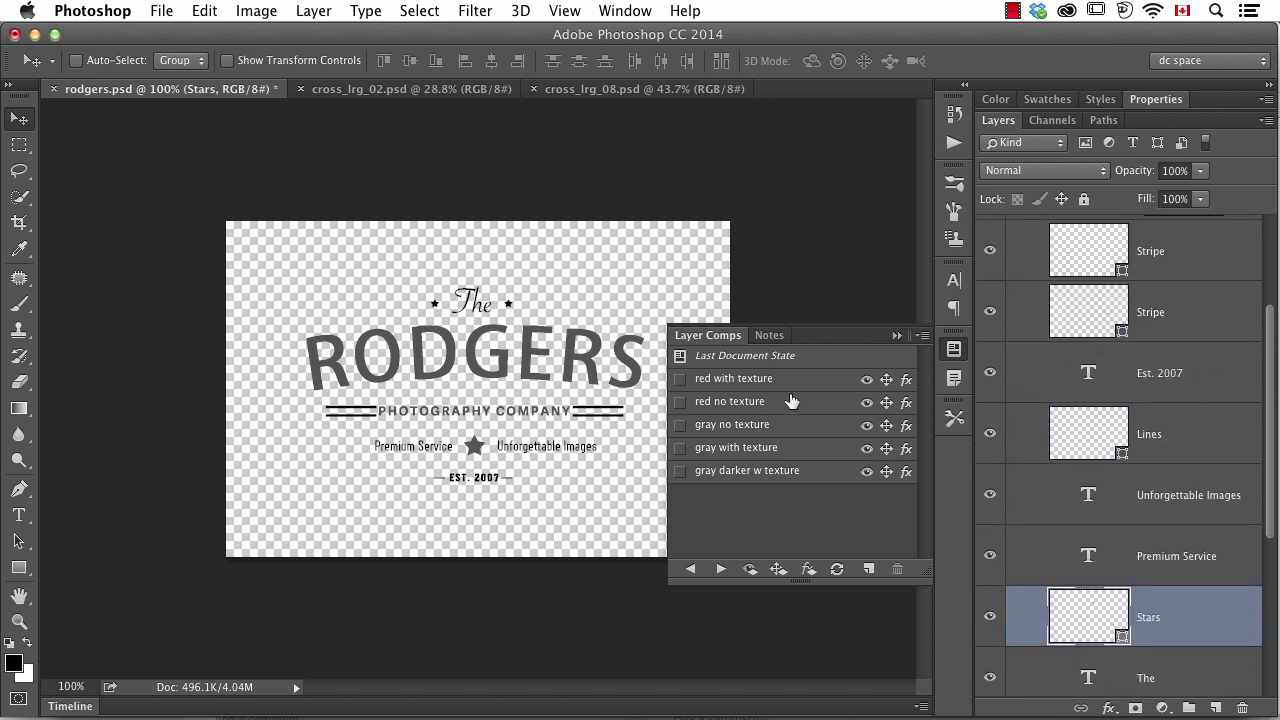
left_click(680, 380)
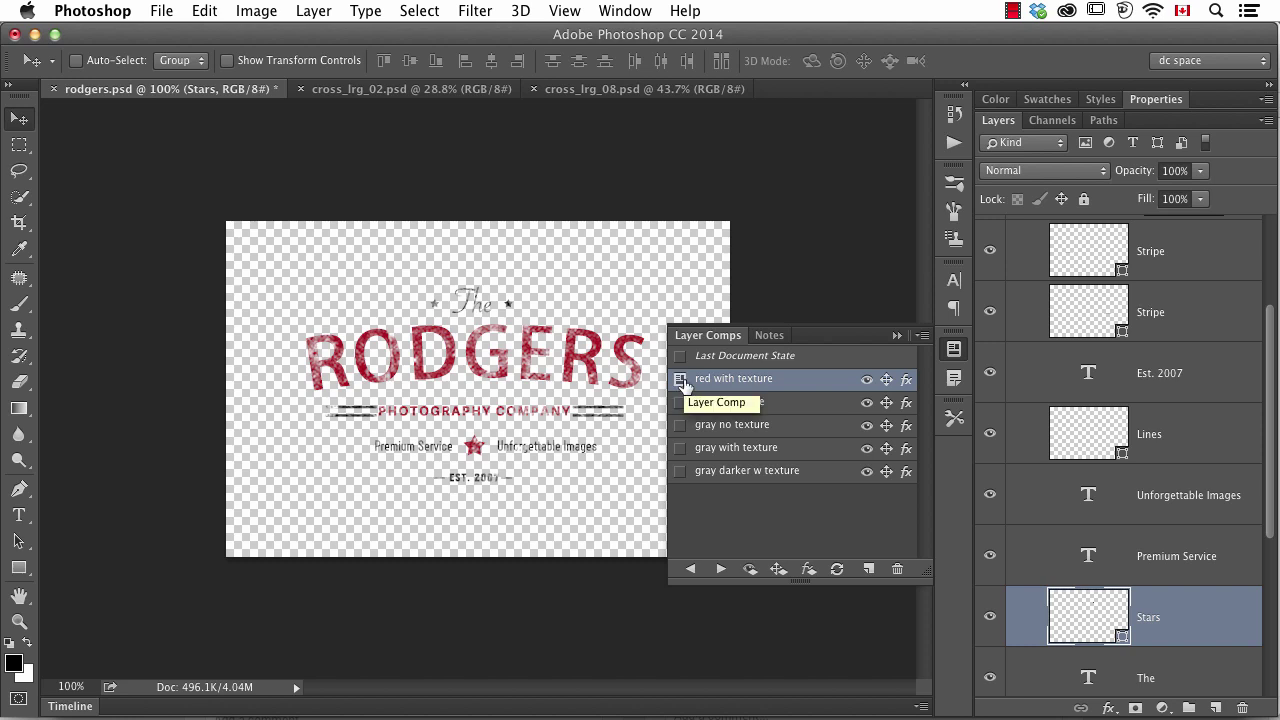
left_click(680, 402)
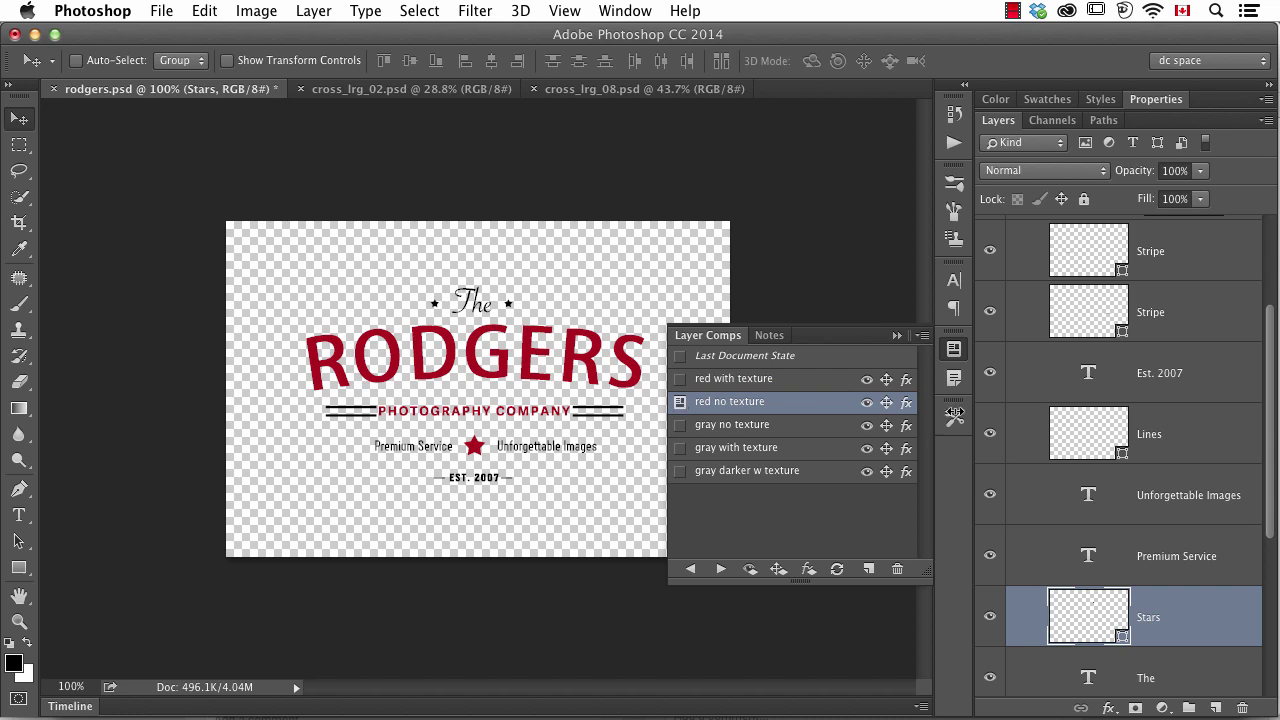
scroll(1068, 480, "up", 4)
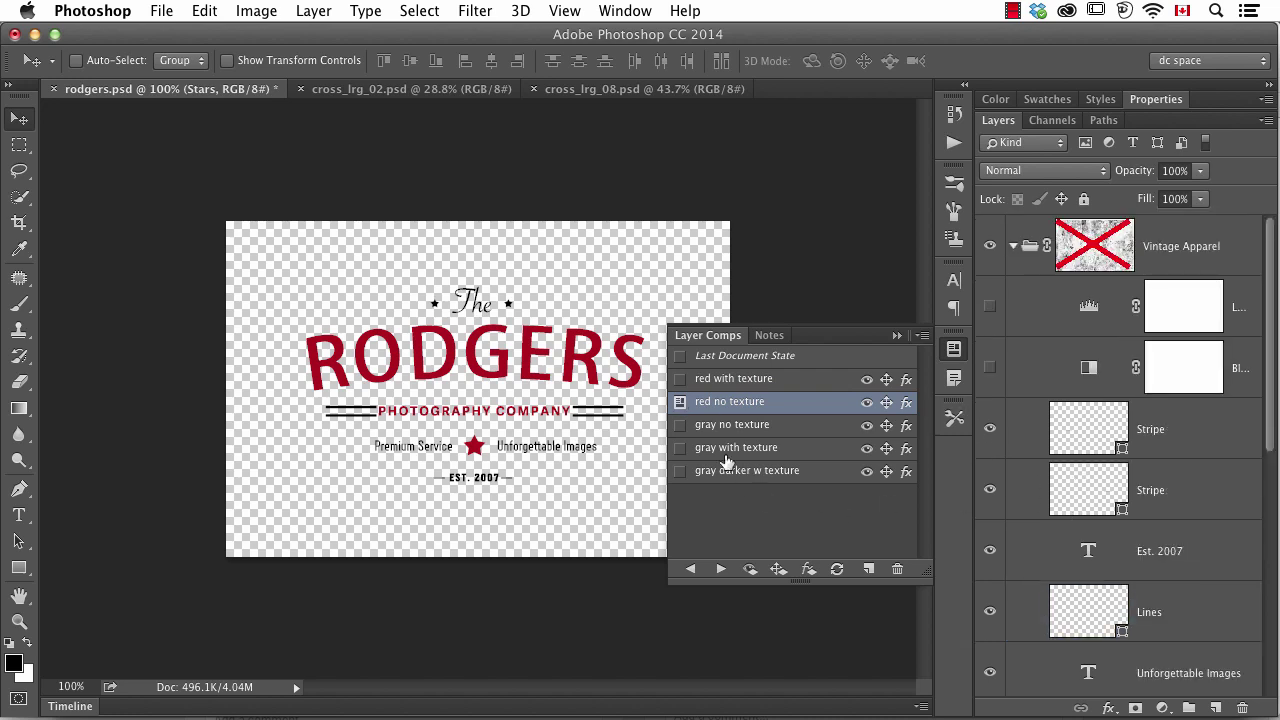
left_click(680, 380)
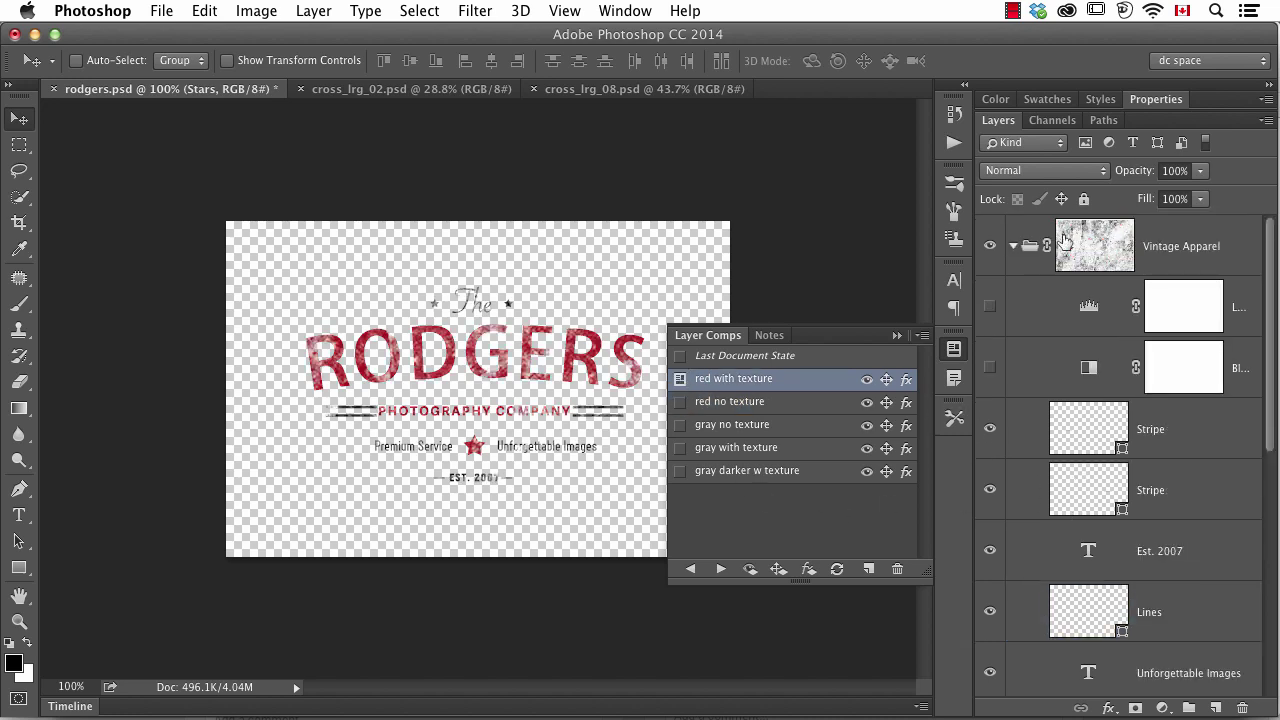
left_click(680, 402)
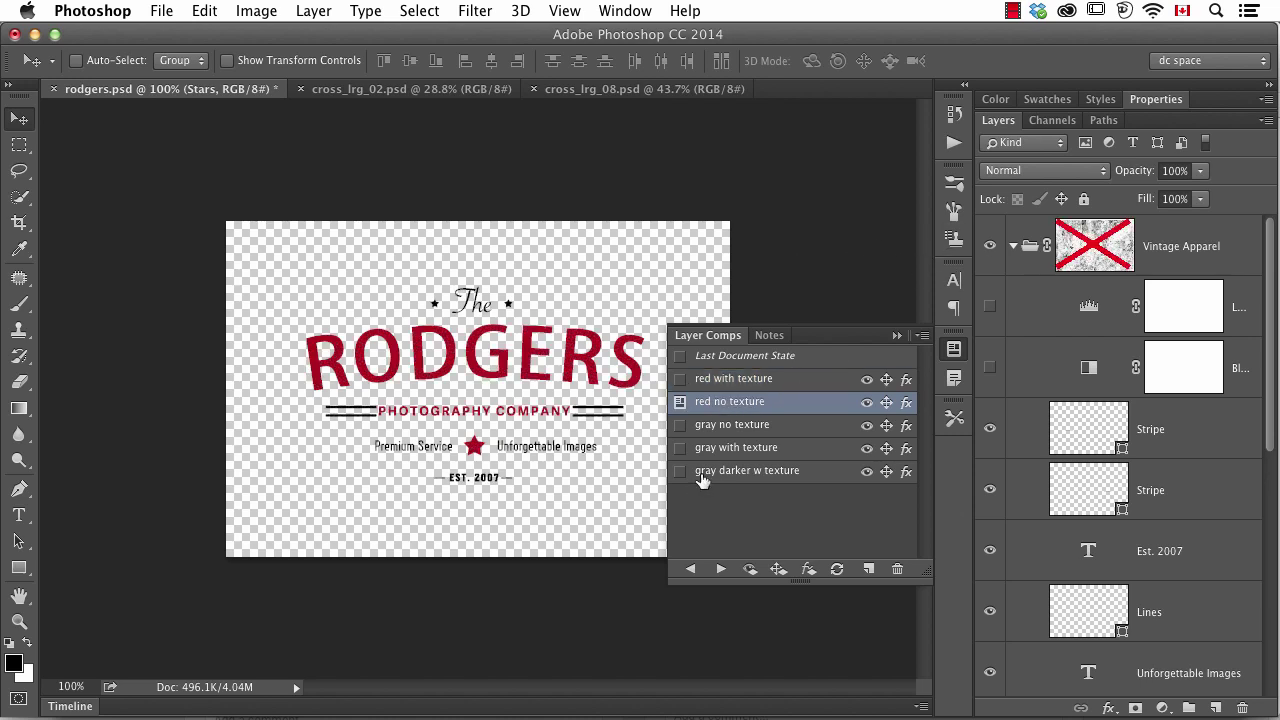
Step: Apply the gray comps, ending on 'gray darker w texture', then disable the Vintage Apparel mask
left_click(679, 427)
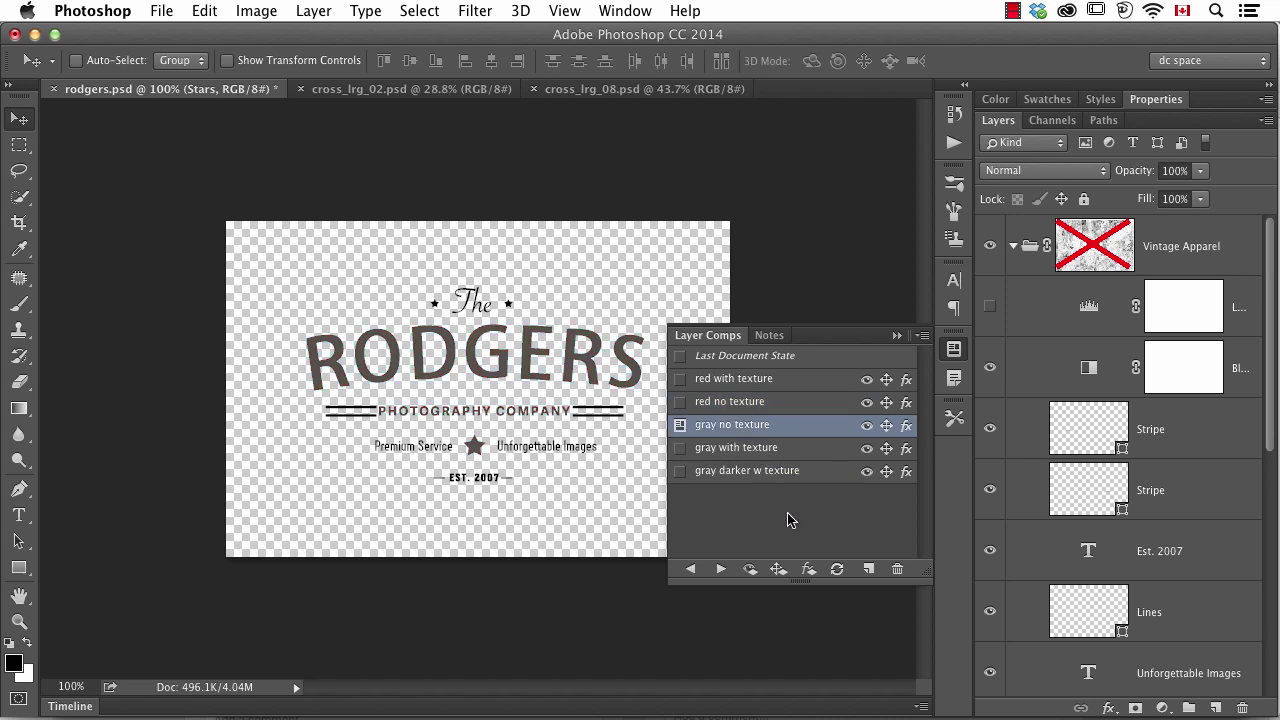
left_click(680, 448)
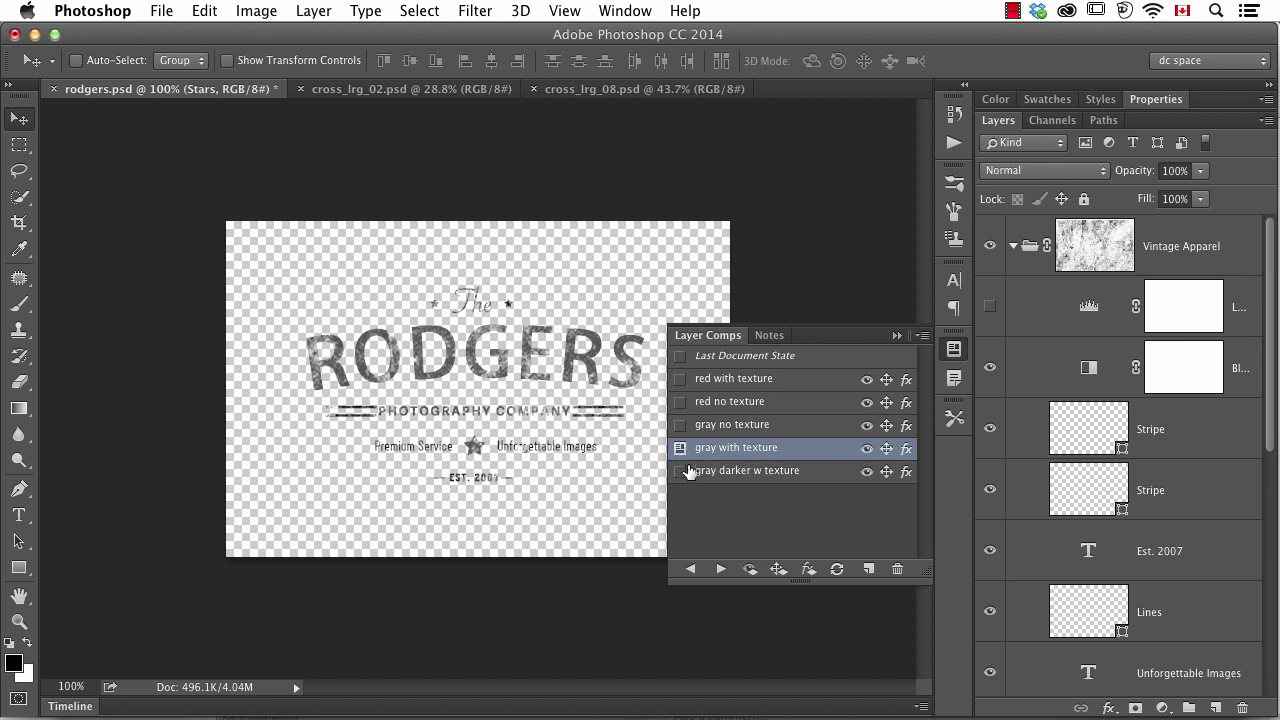
left_click(679, 472)
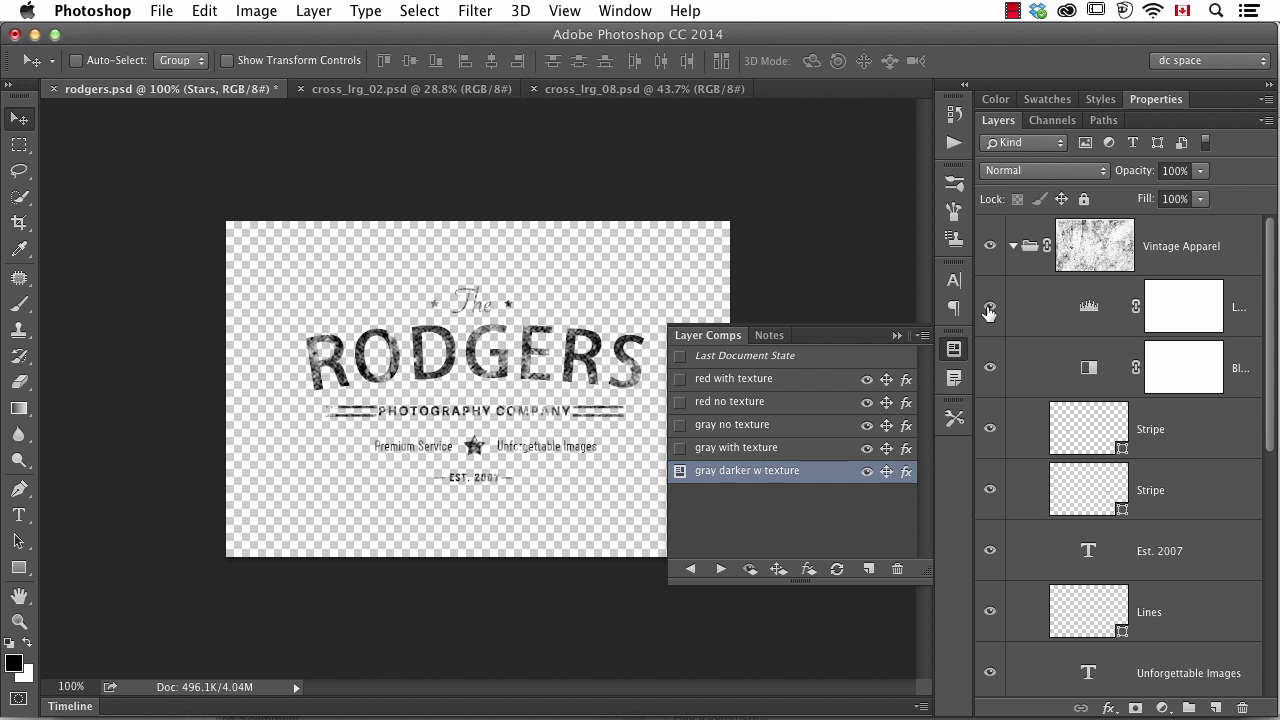
left_click(1099, 247, "shift")
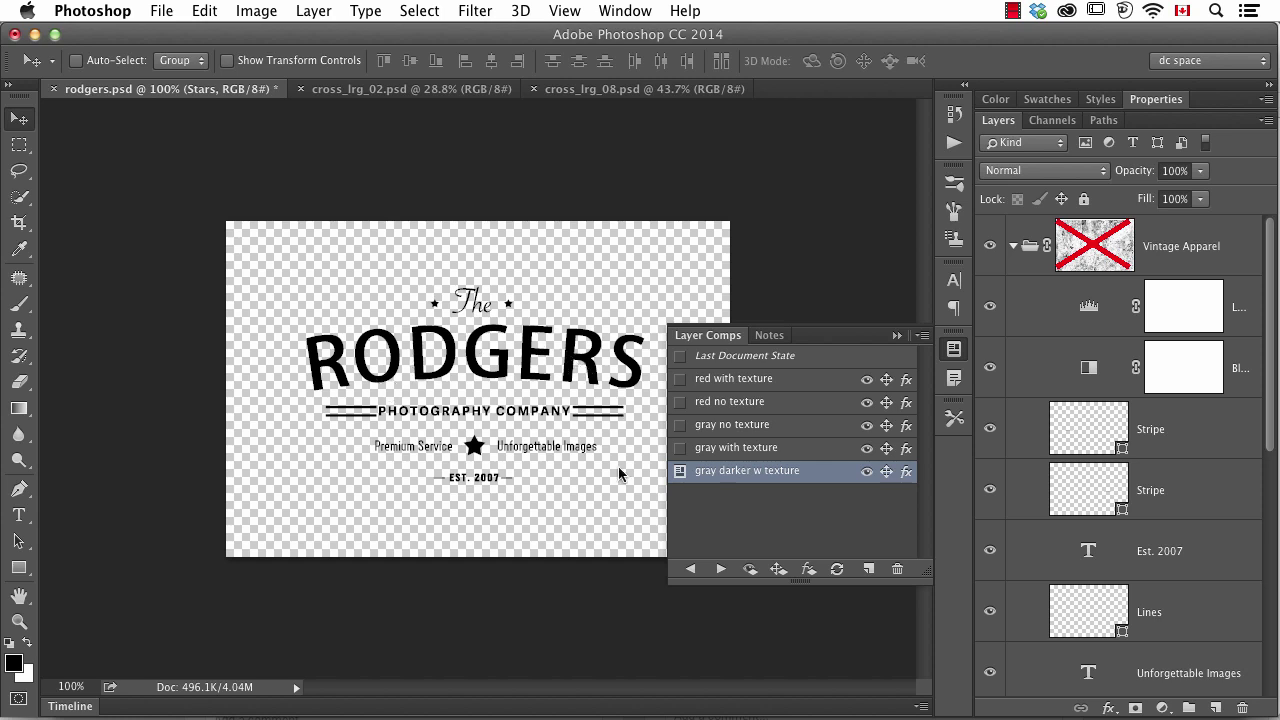
Step: Add a layer comp named 'black no texture' that captures the solid black logo
left_click(868, 568)
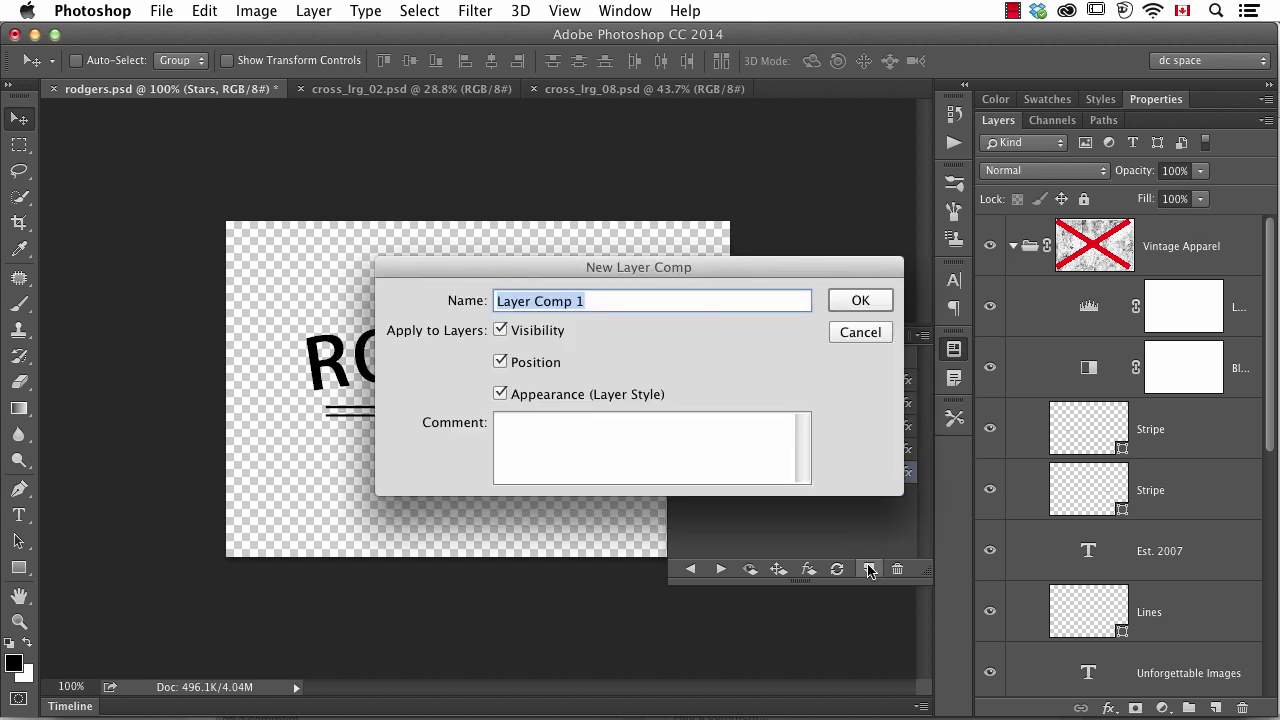
type("black no texture")
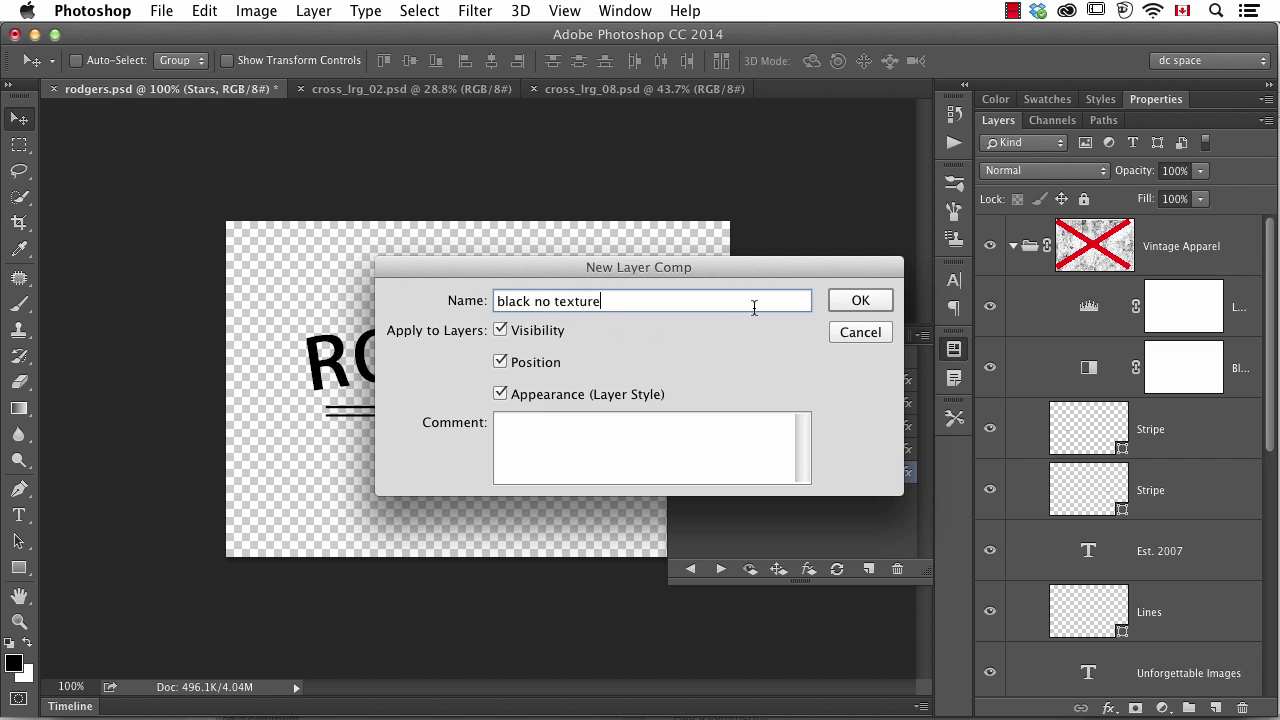
left_click(852, 300)
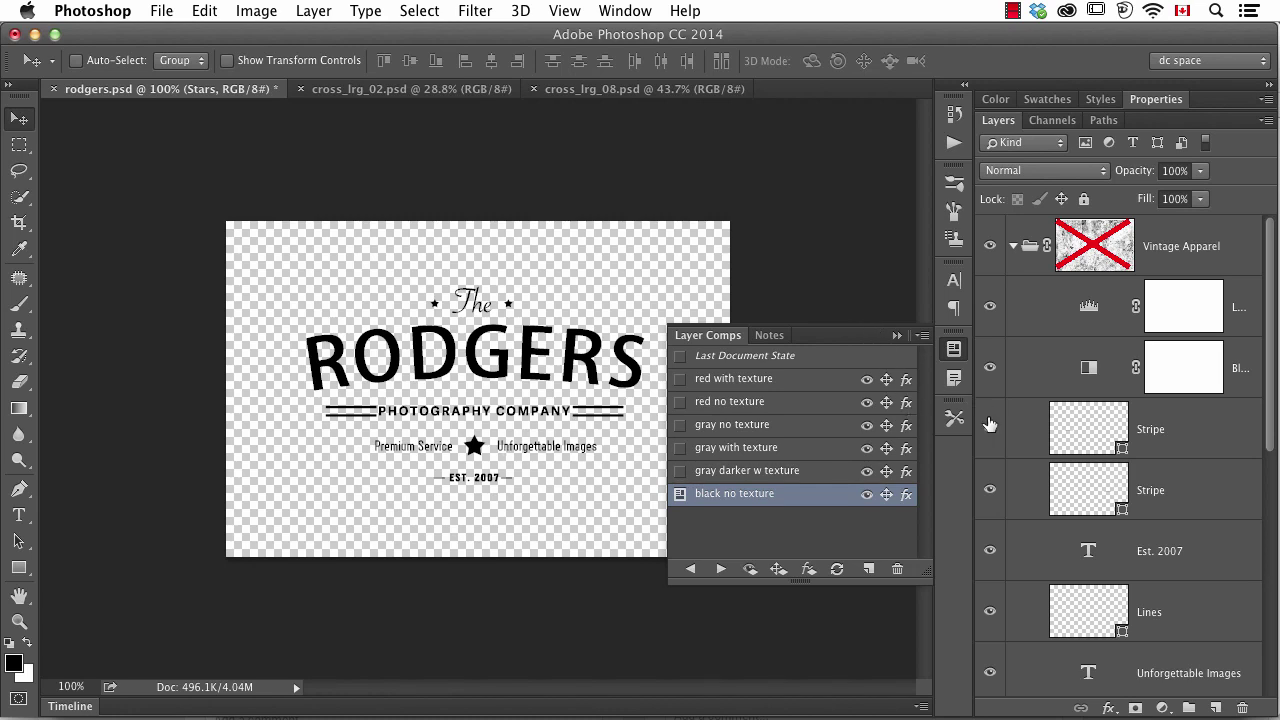
Step: Duplicate the Star layer's star to sit just below the EST. 2007 line
scroll(1205, 520, "down", 2)
scroll(1205, 520, "down", 5)
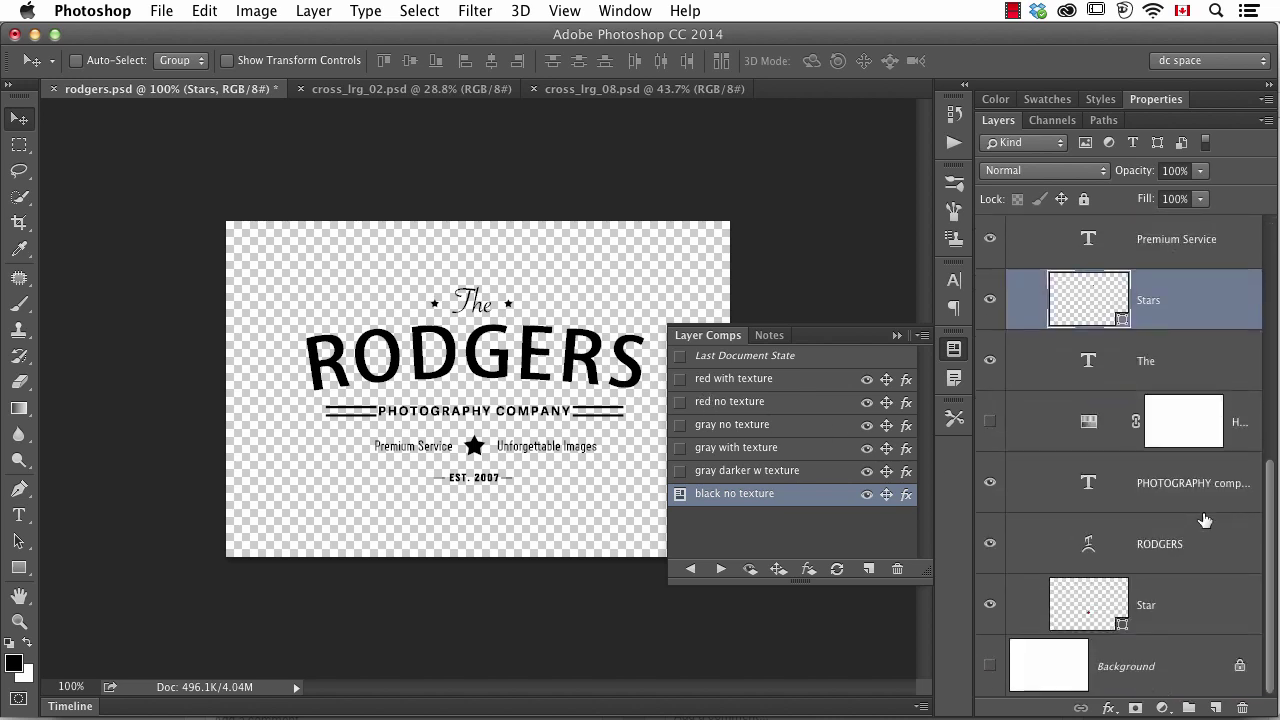
left_click(1090, 610)
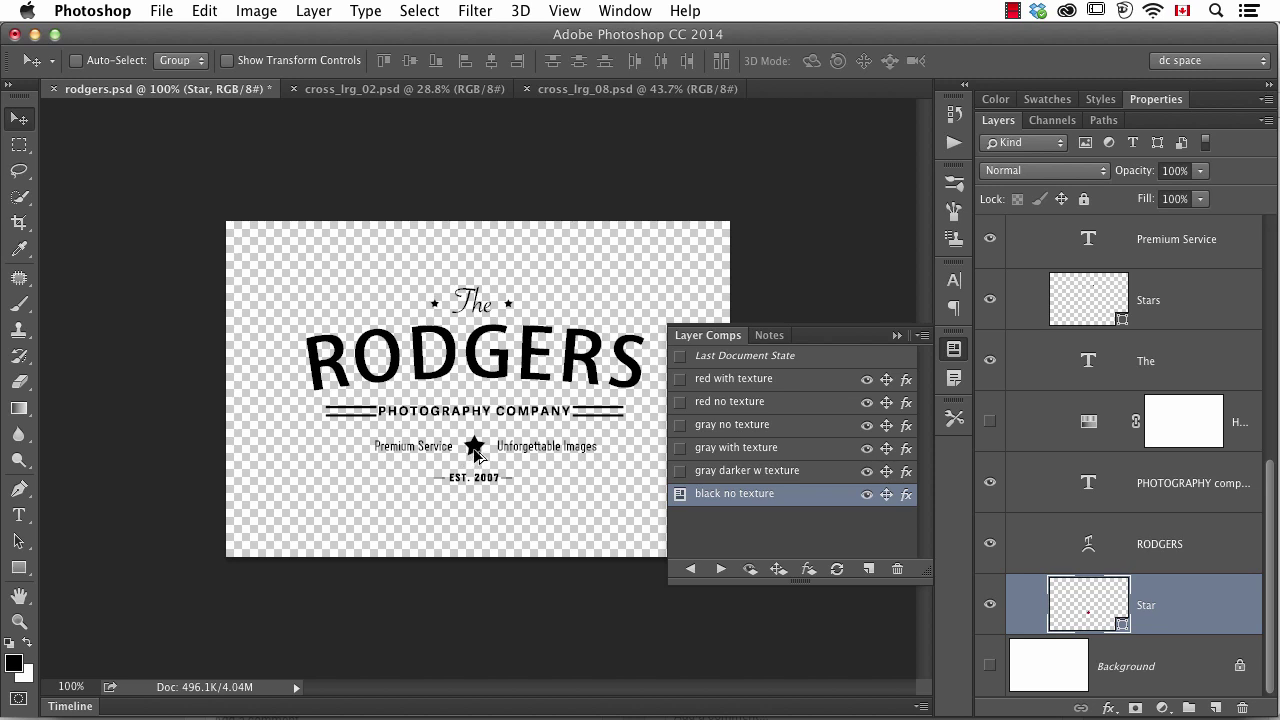
left_click_drag(478, 450, 475, 499)
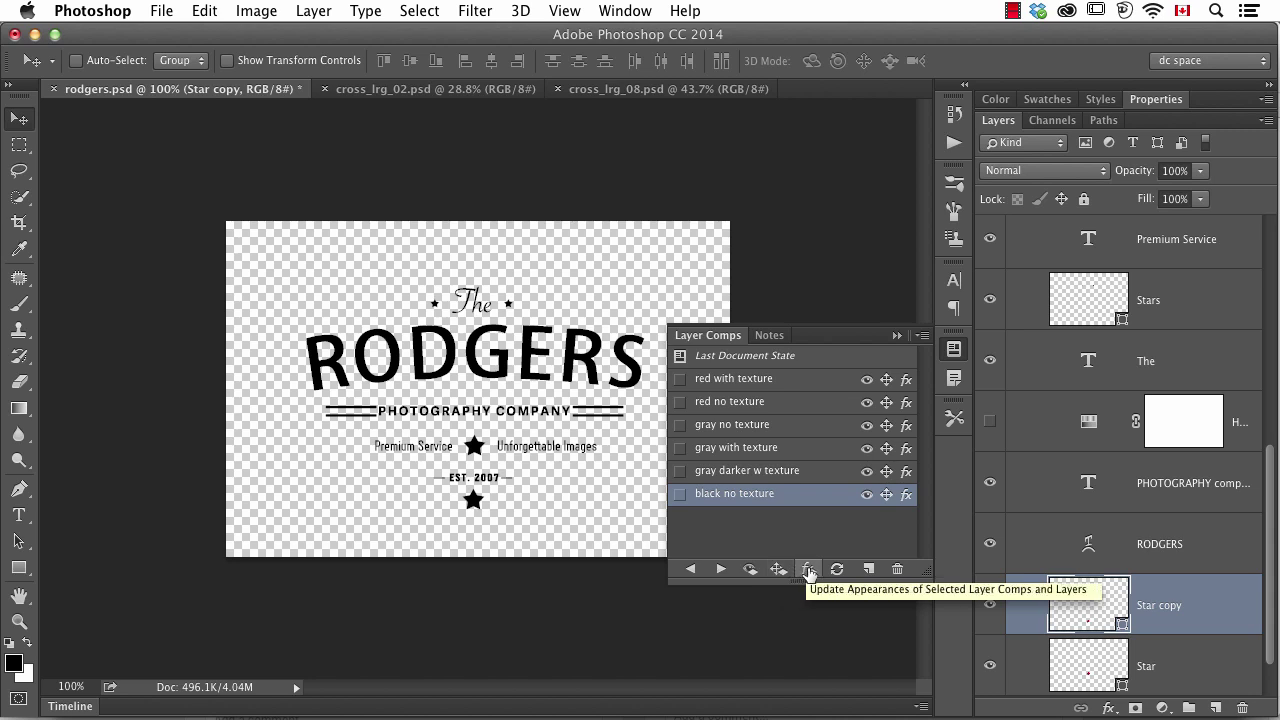
Step: Update visibility on all six layer comps so they include the new star
left_click(773, 383, "shift")
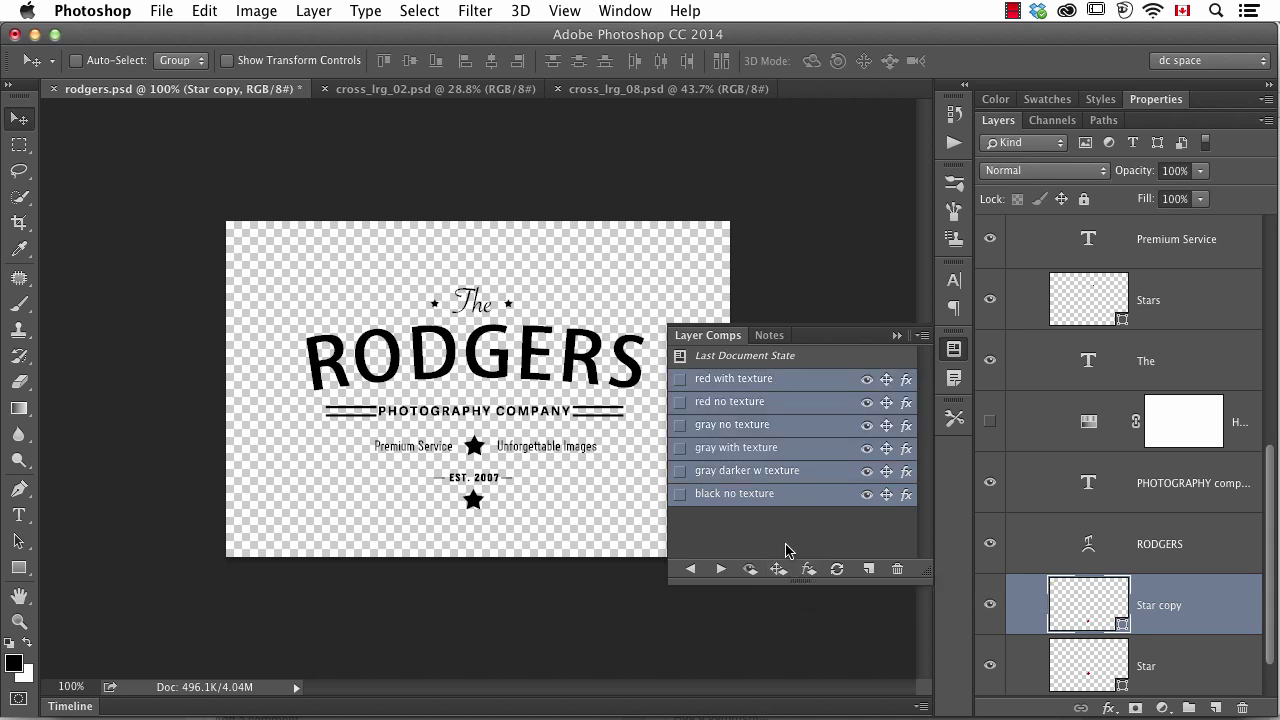
left_click(750, 570)
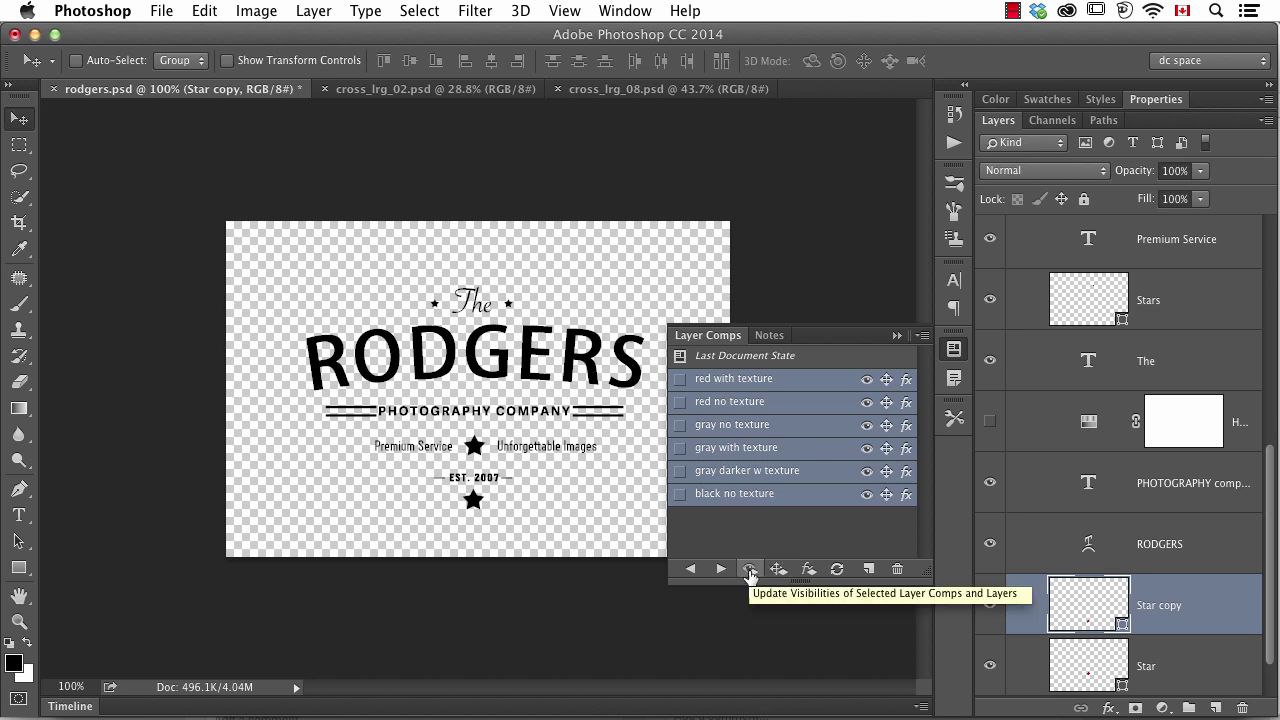
left_click(750, 572)
Step: Check each comp from 'black no texture' to 'red with texture', then save and close rodgers.psd
left_click(680, 494)
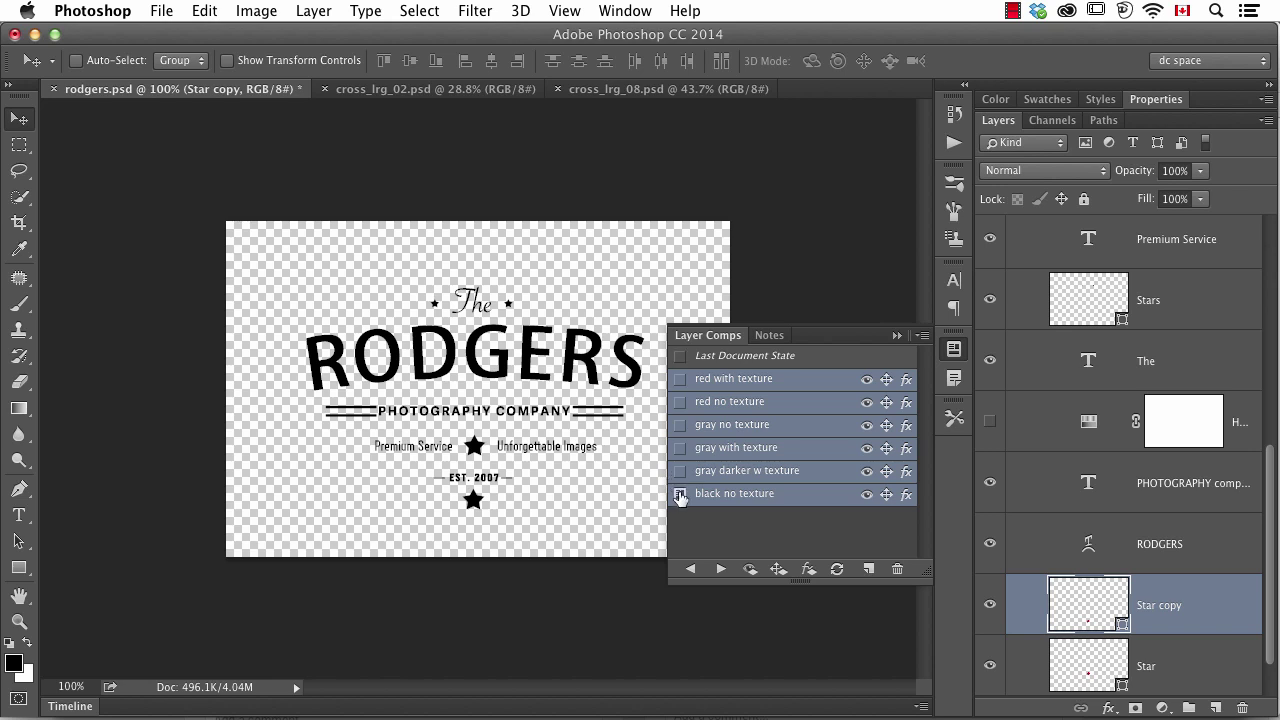
left_click(680, 471)
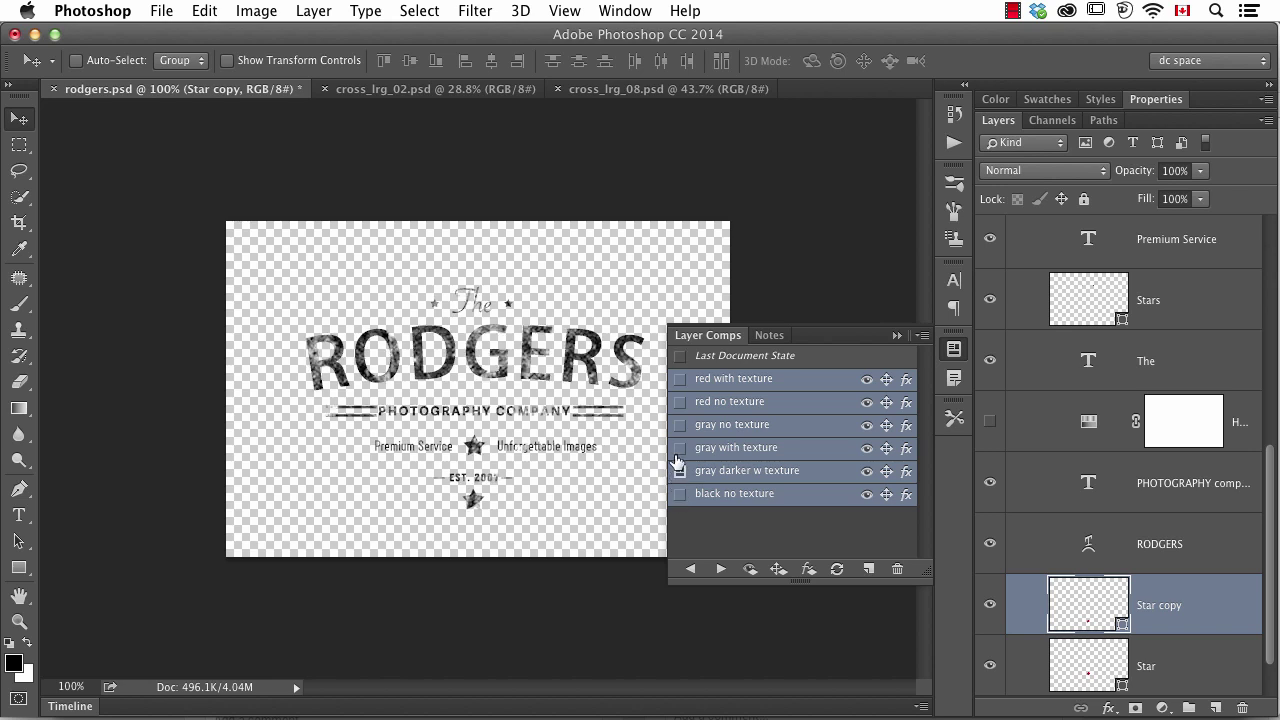
left_click(679, 448)
left_click(680, 425)
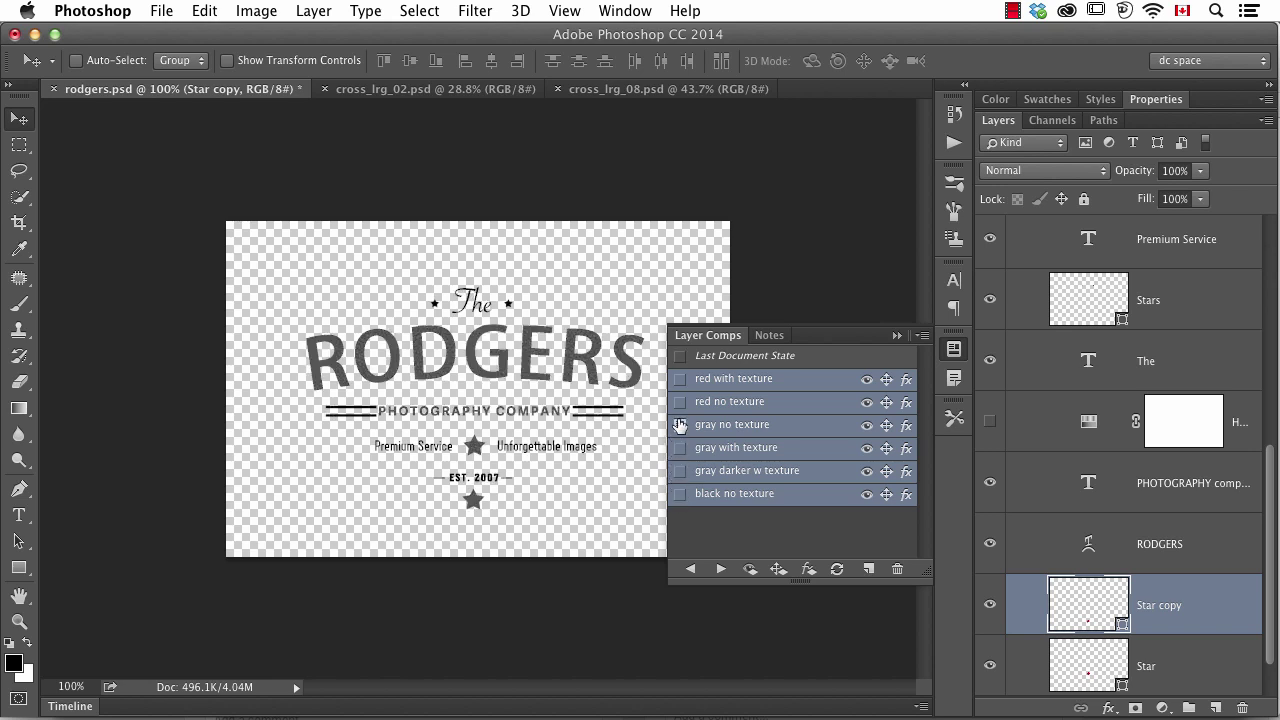
left_click(679, 402)
left_click(680, 379)
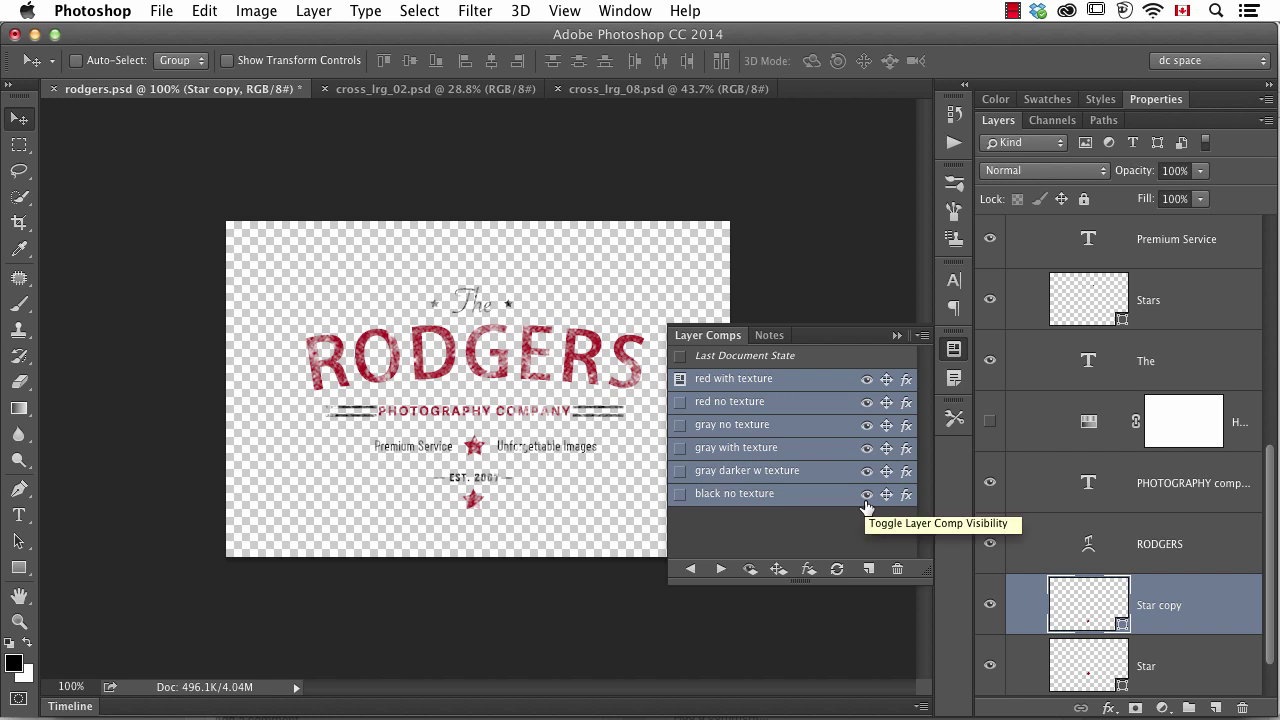
key("super+w")
left_click(797, 304)
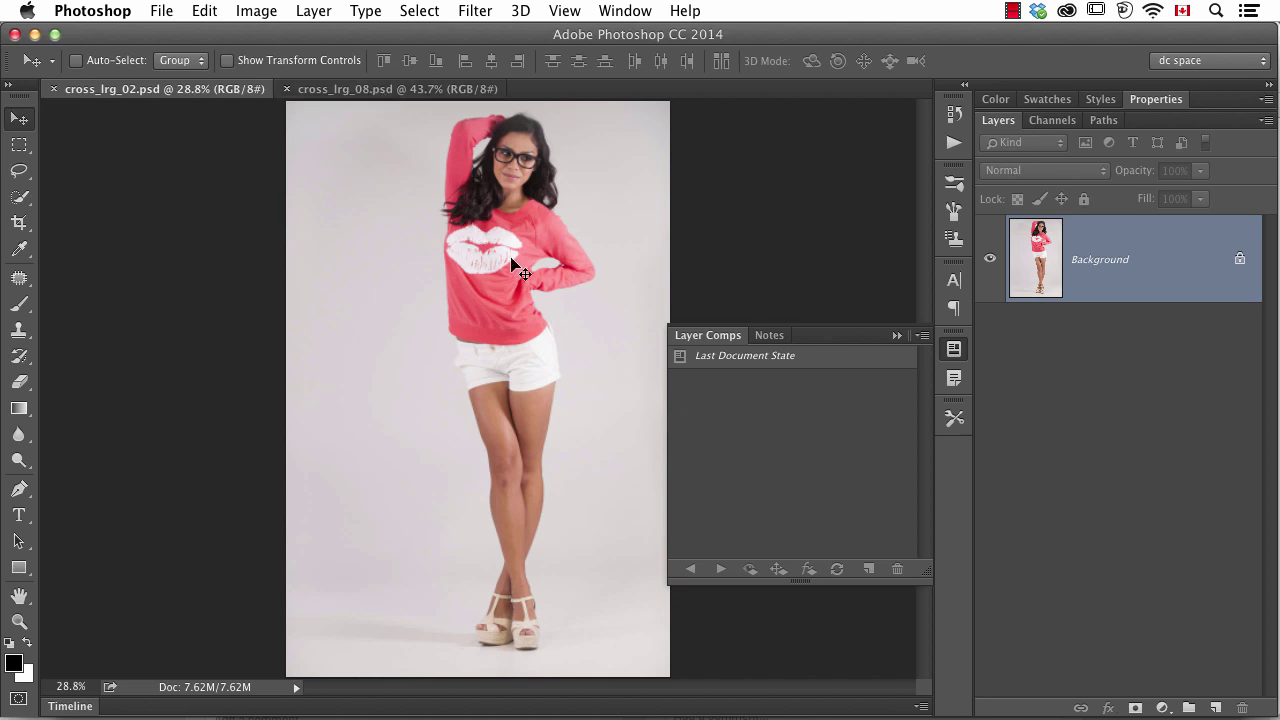
Step: Place rodgers.psd into cross_lrg_02.psd as a linked smart object
left_click(161, 10)
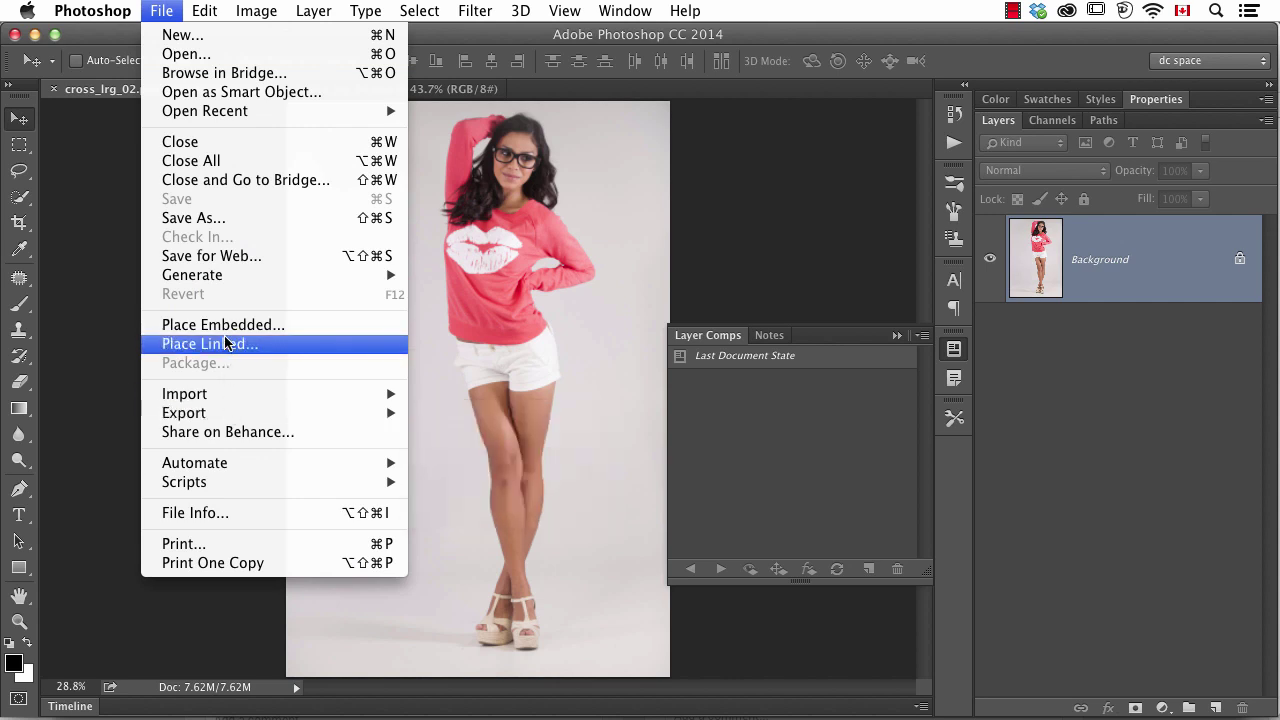
left_click(307, 352)
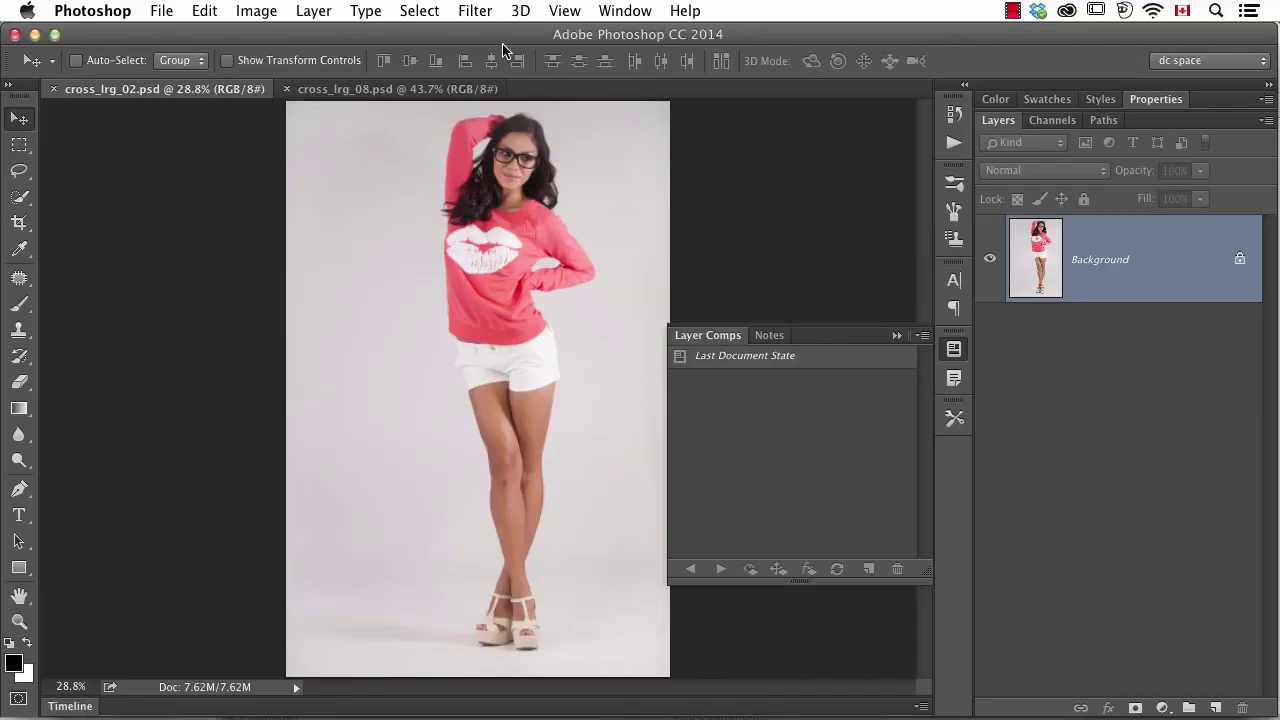
left_click(161, 10)
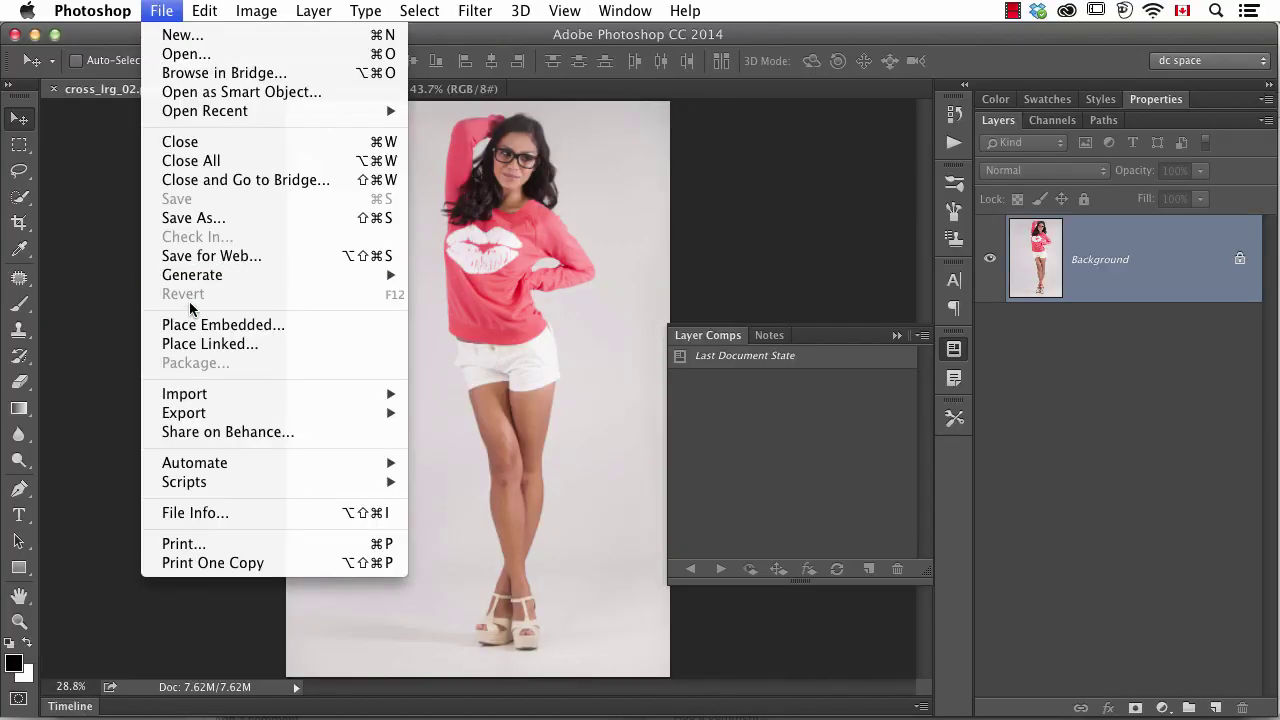
left_click(191, 345)
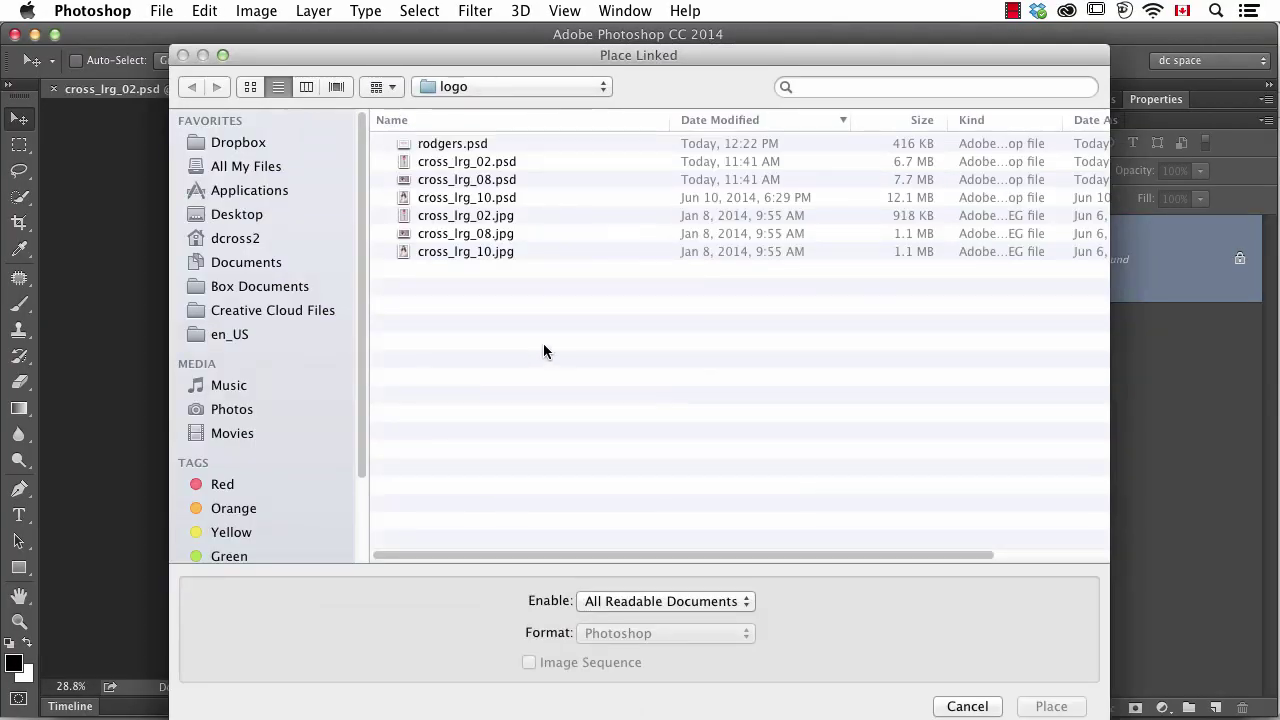
double_click(475, 145)
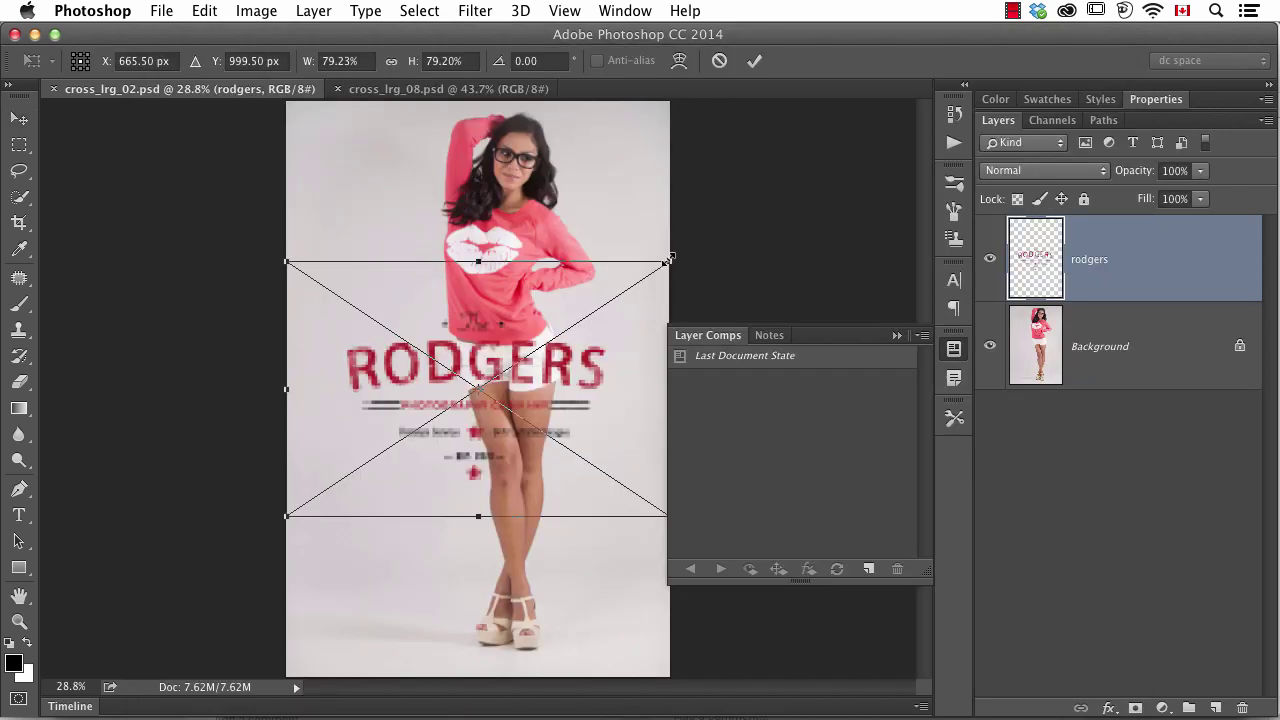
Step: Shrink the placed logo to about 47% and set it at the lower left
left_click_drag(669, 259, 517, 371)
left_click_drag(457, 443, 447, 512)
key("Return")
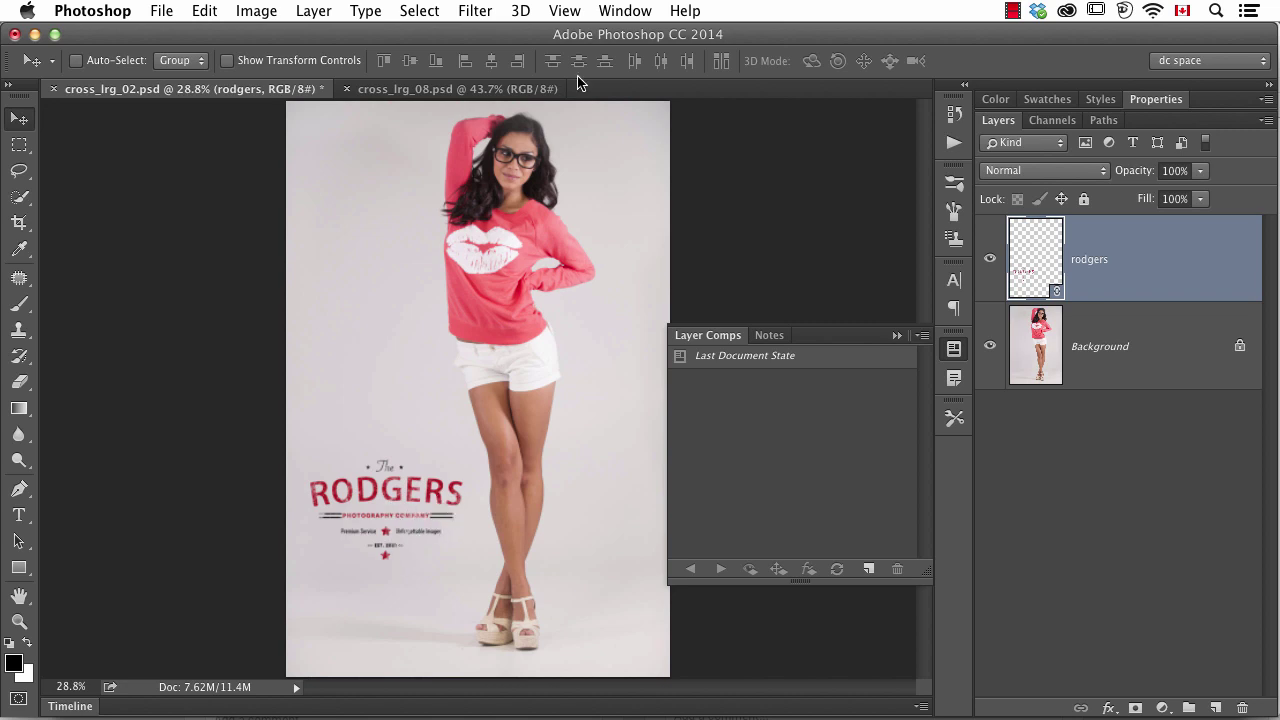
Step: Place rodgers.psd as a linked smart object into the cross_lrg_08.psd bride photo
left_click(489, 89)
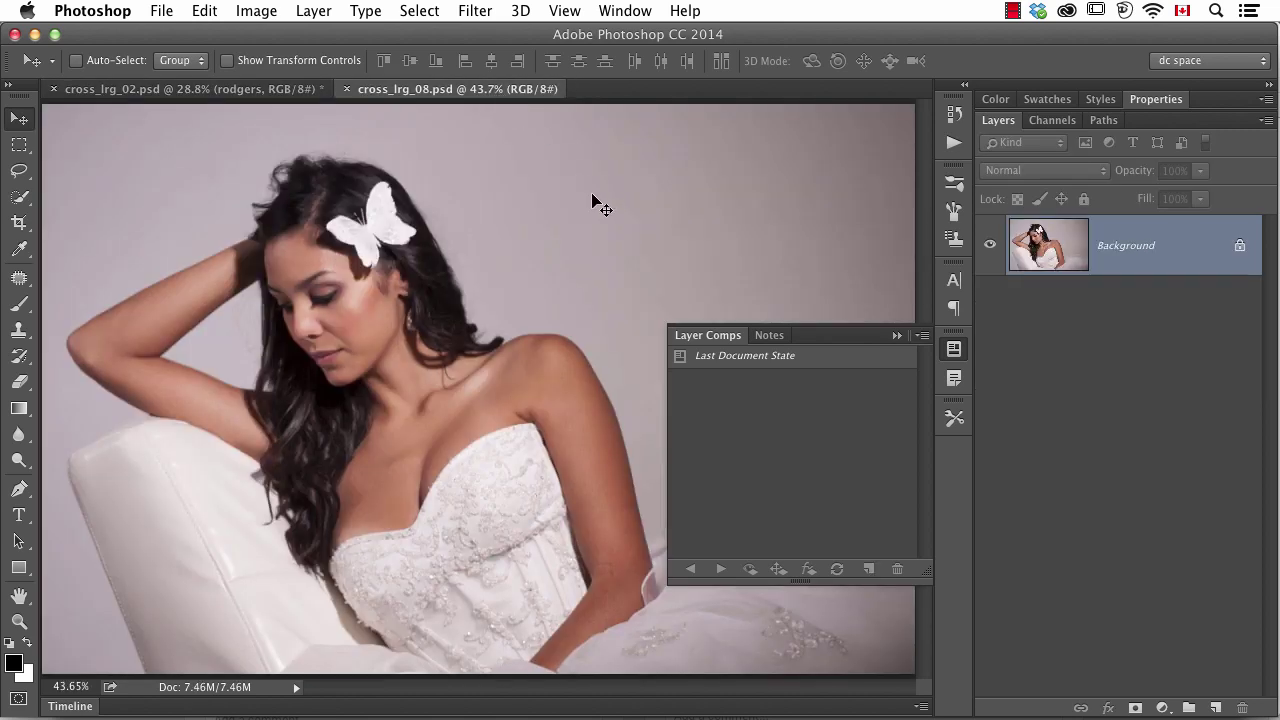
left_click(160, 10)
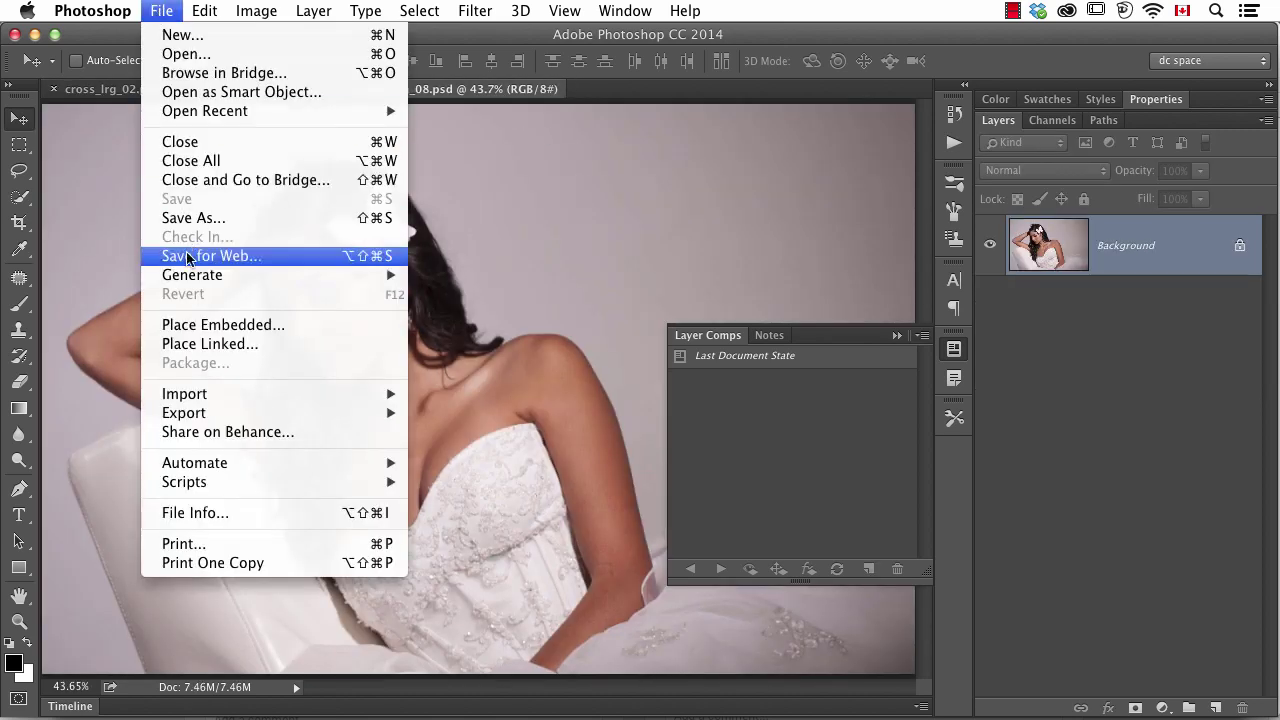
left_click(205, 343)
double_click(480, 143)
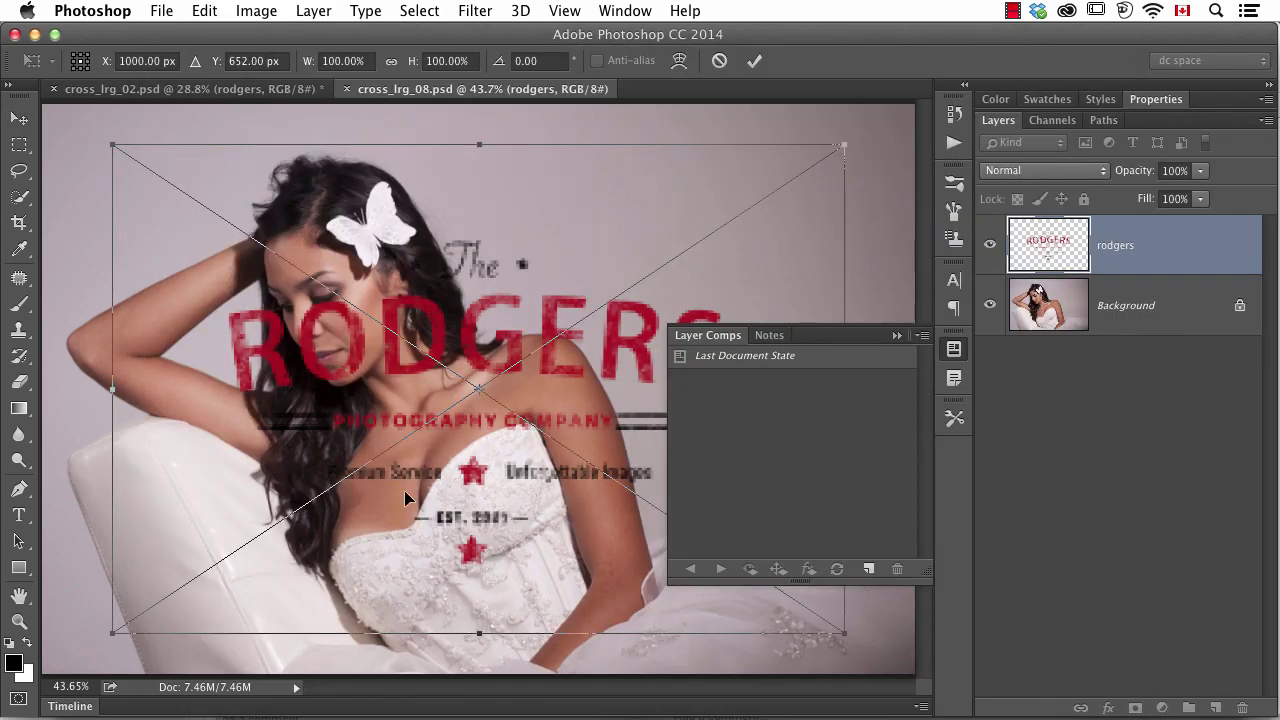
Step: Scale the logo to about 43% and move it to the upper right
left_click_drag(98, 637, 460, 403)
key("Return")
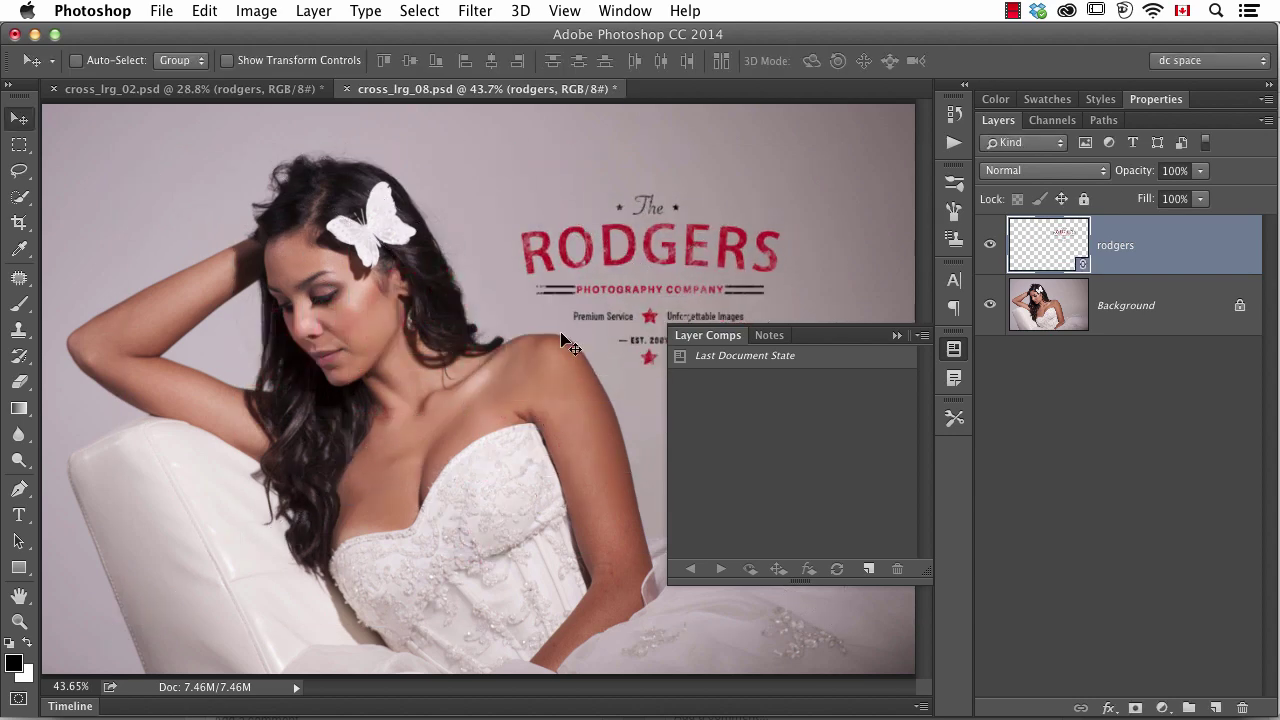
left_click_drag(671, 262, 731, 234)
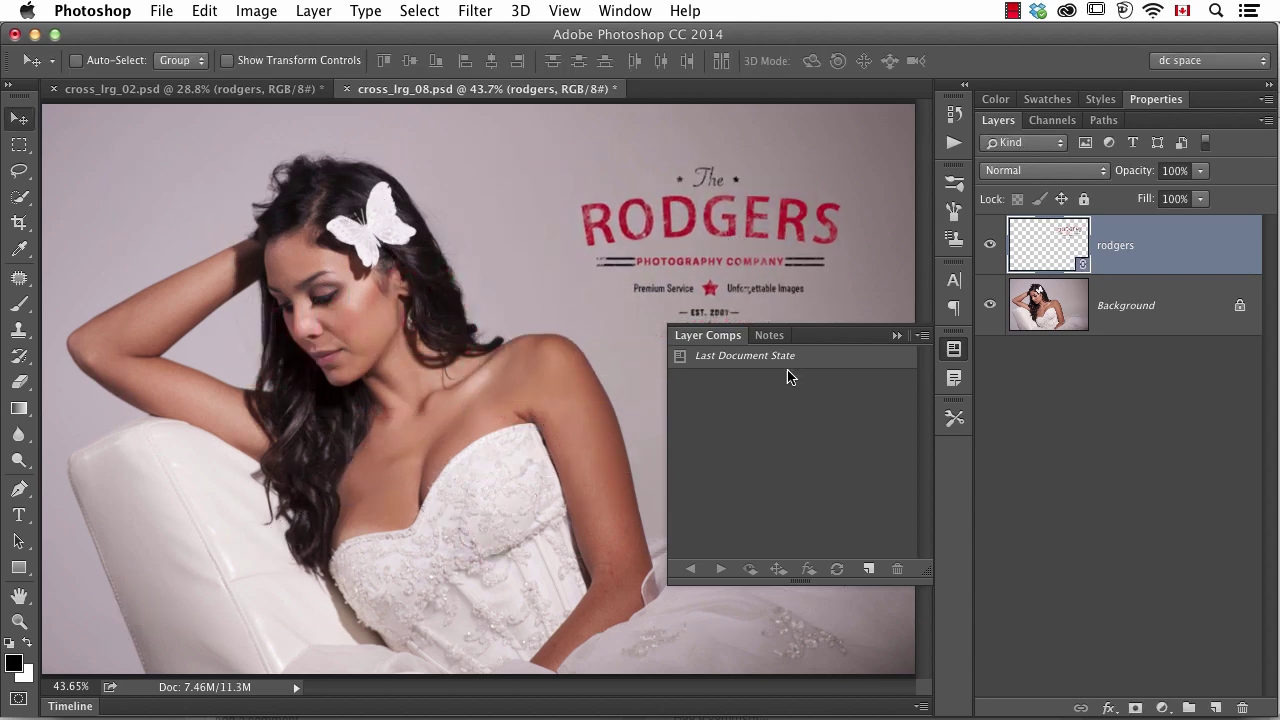
left_click(897, 336)
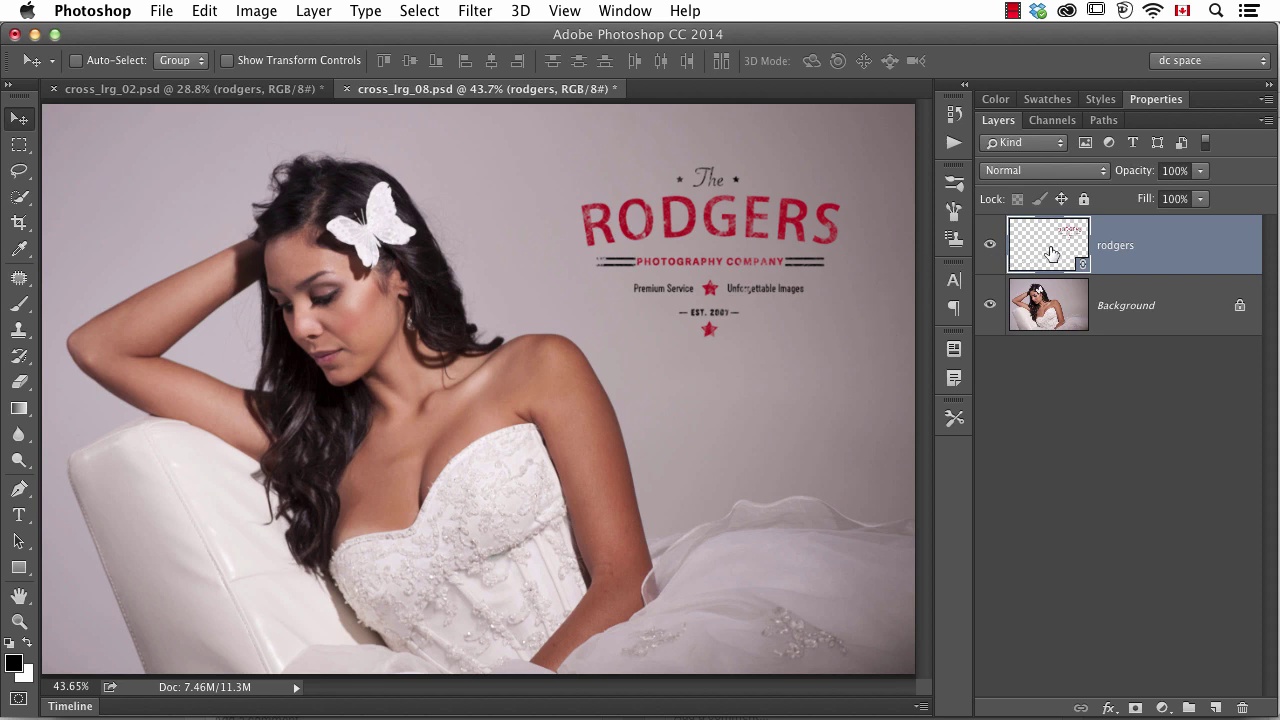
Step: Open the bride photo's linked logo source and start editing the RODGERS text layer
left_click(305, 90)
left_click(415, 88)
double_click(1038, 247)
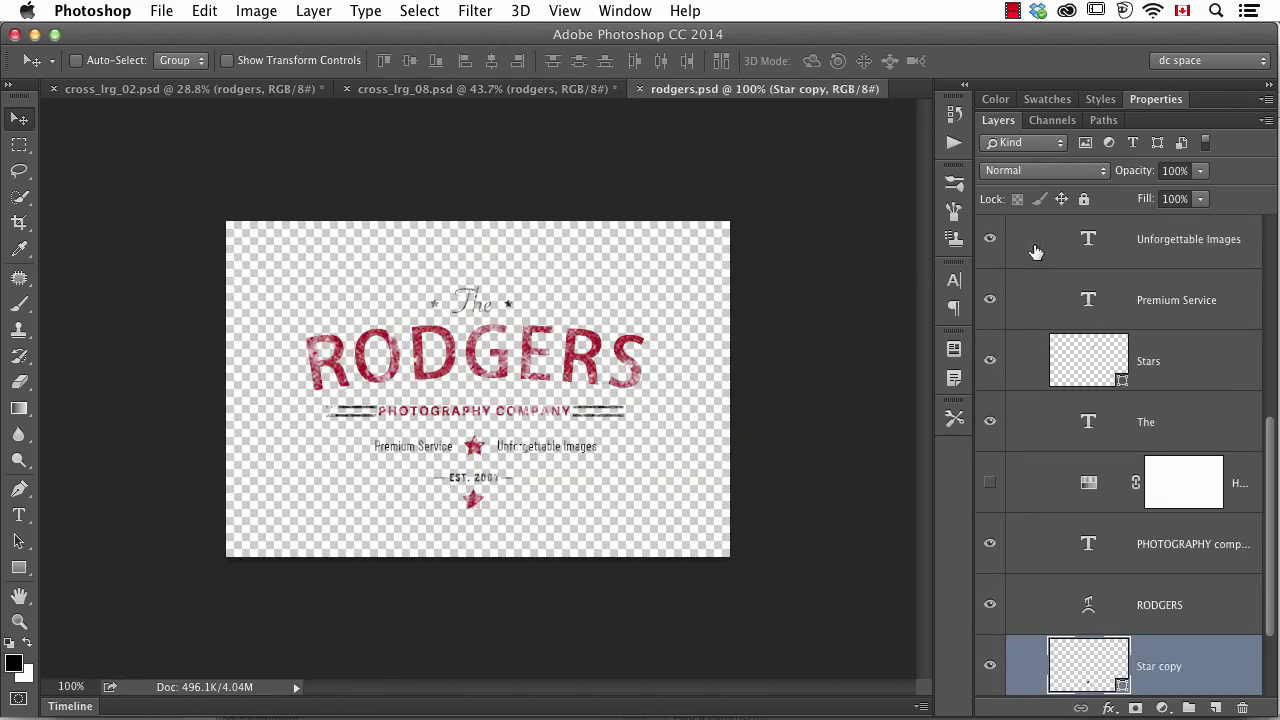
double_click(1087, 604)
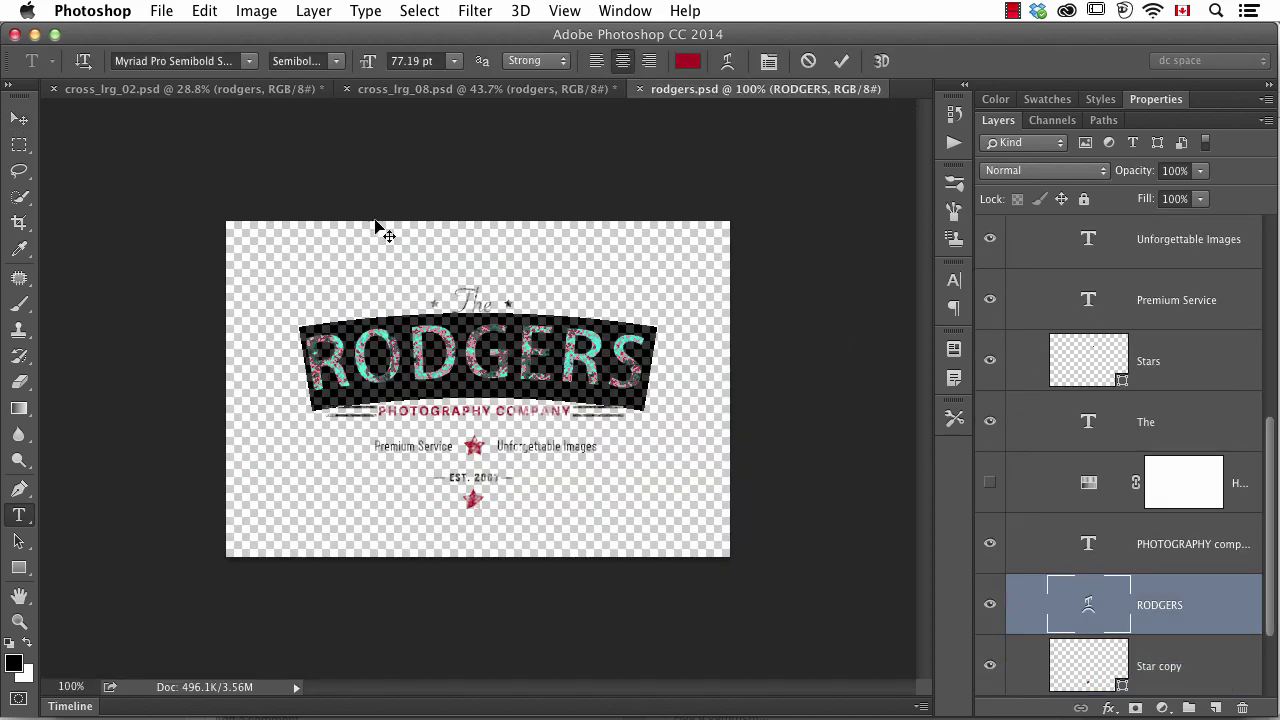
Step: Set RODGERS to Myriad Pro Black, save rodgers.psd, and return to the bride photo
left_click(336, 61)
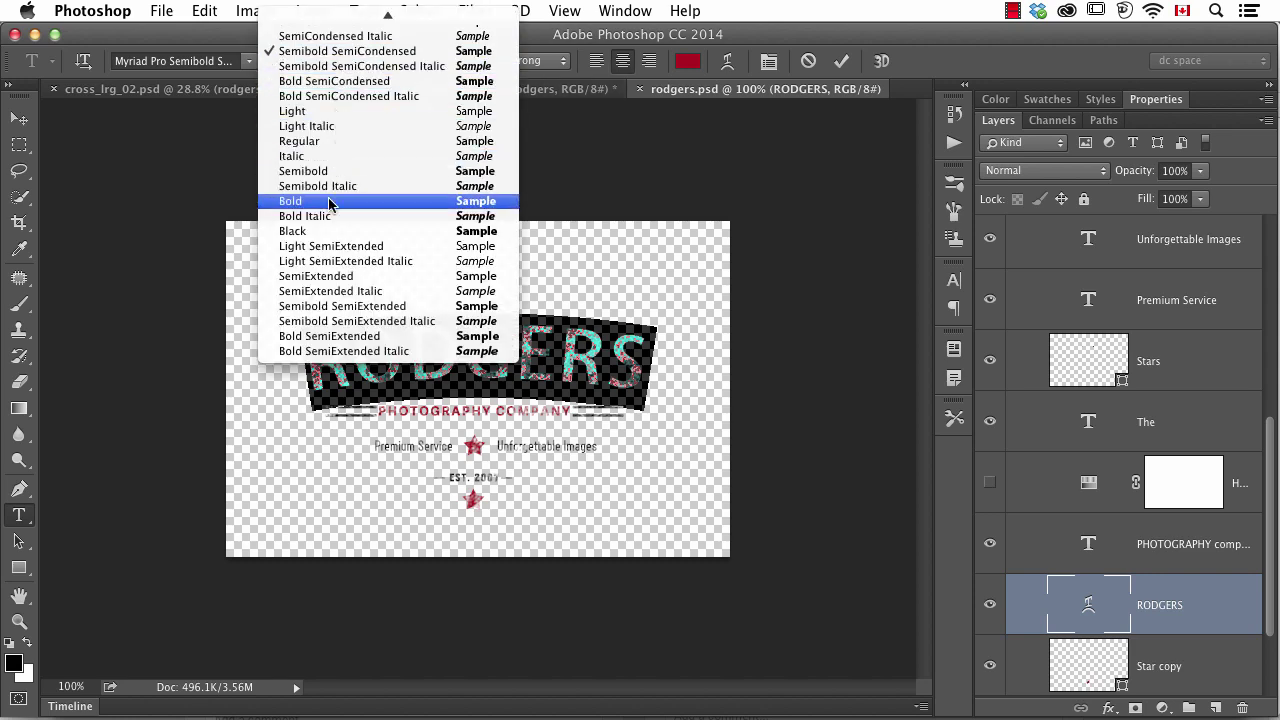
left_click(328, 231)
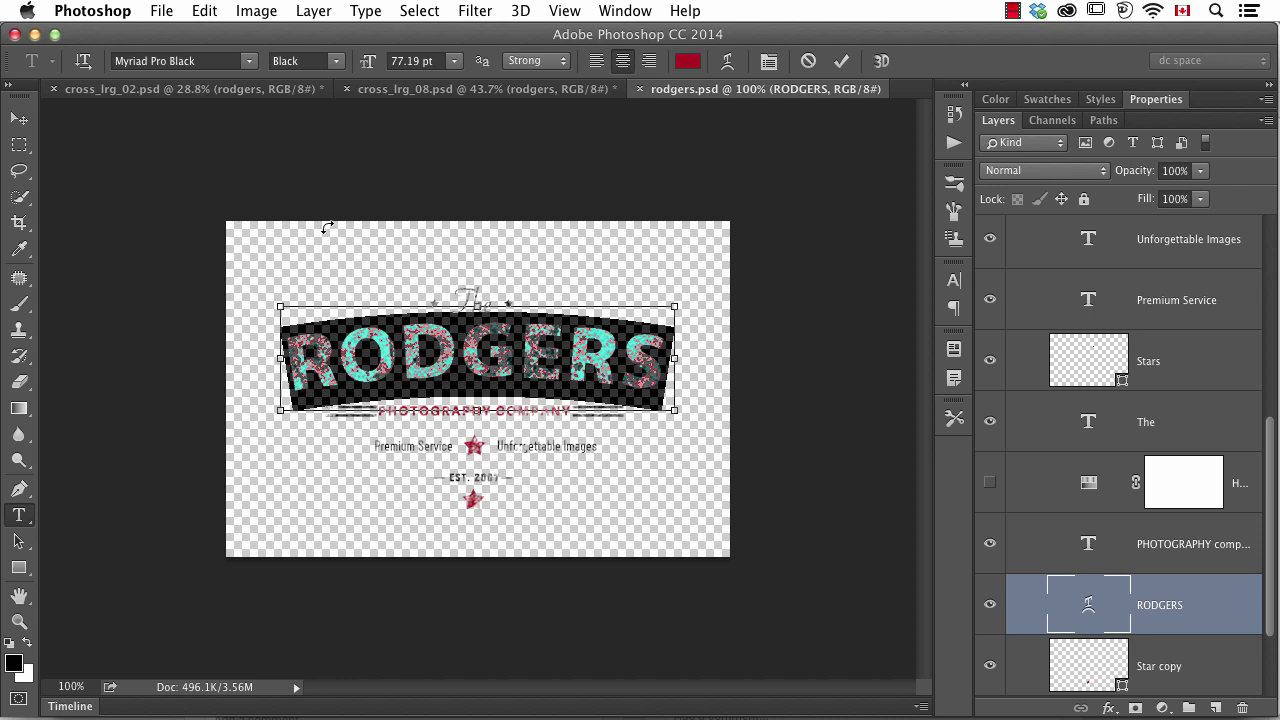
key("super+Return")
key("v")
key("super+s")
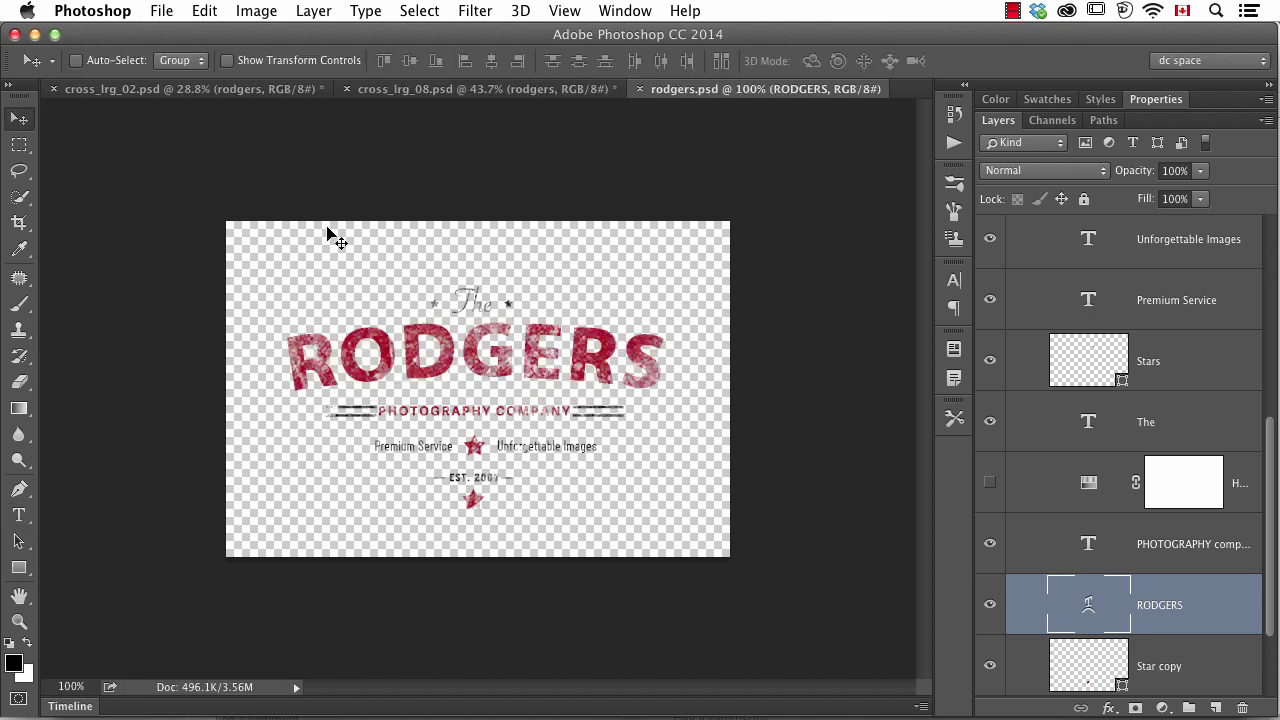
left_click(407, 89)
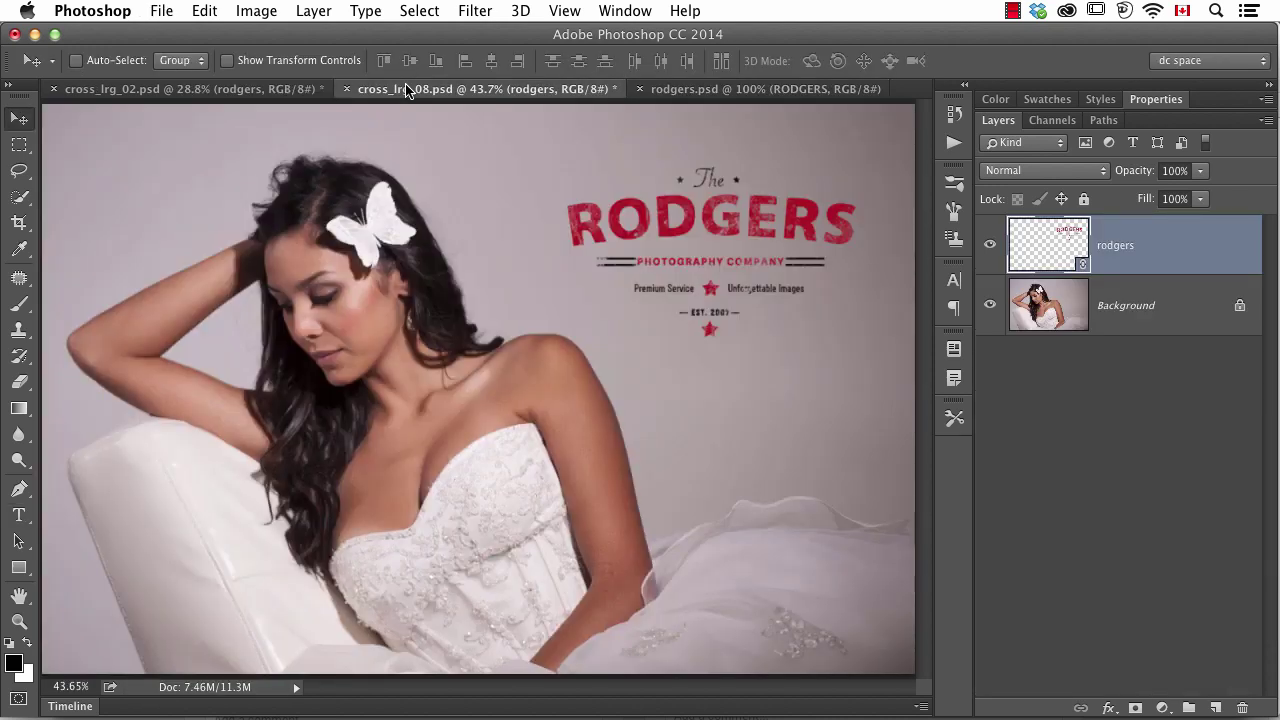
left_click(272, 91)
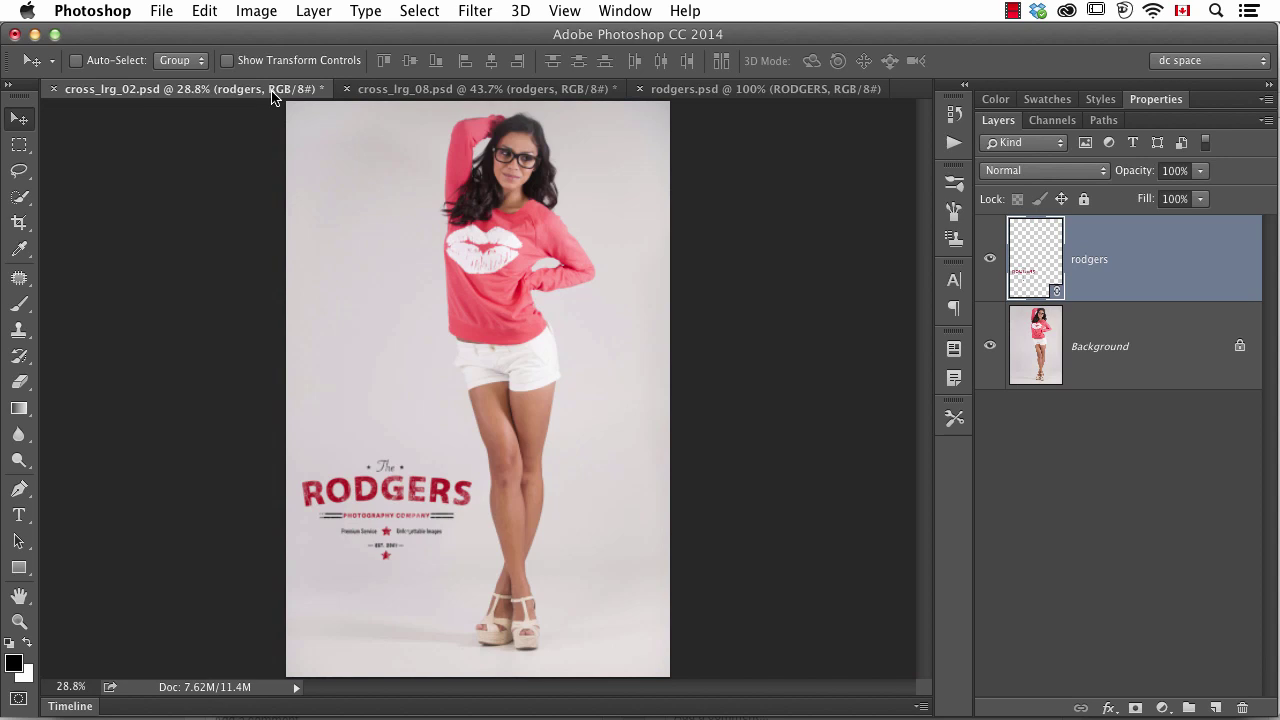
left_click(470, 89)
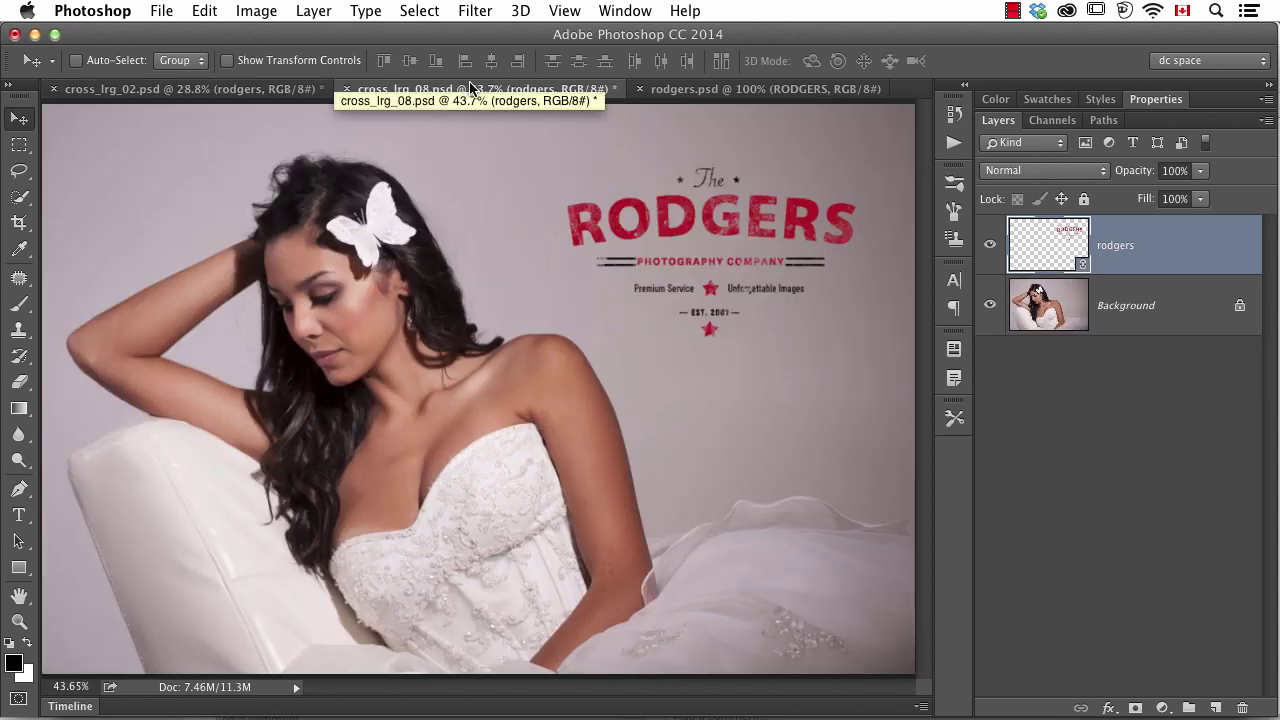
left_click(283, 91)
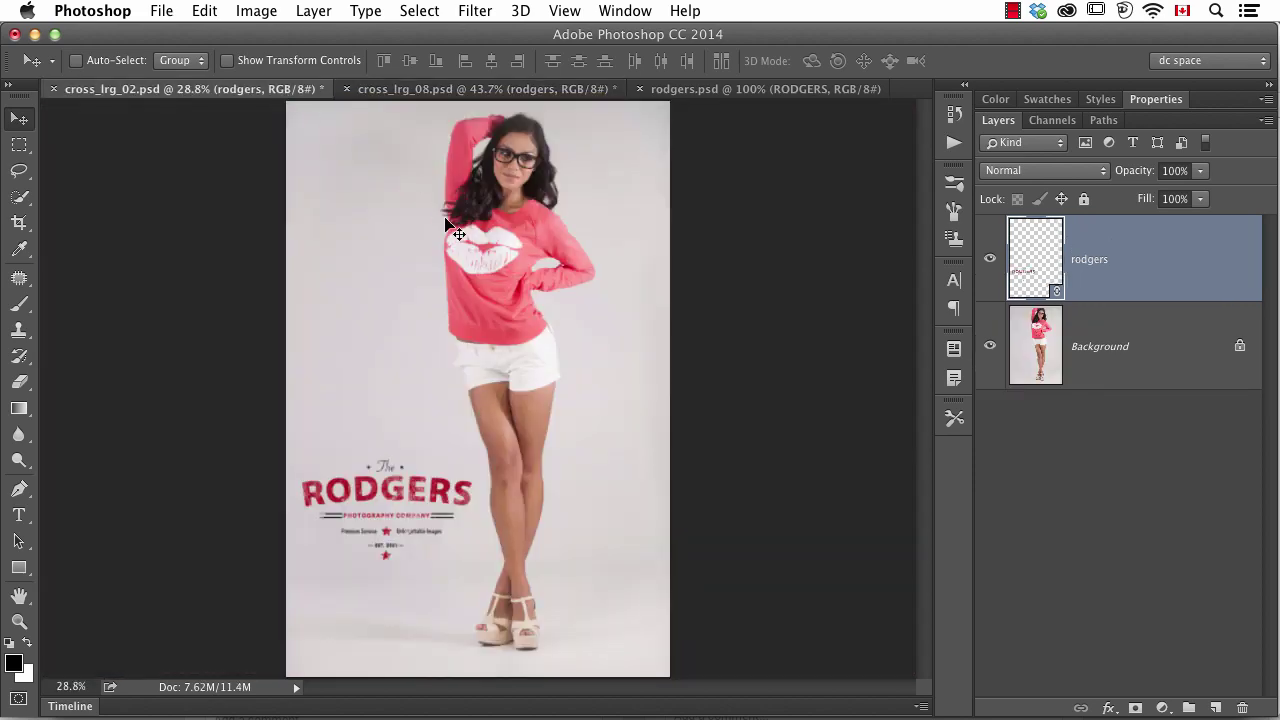
left_click(726, 89)
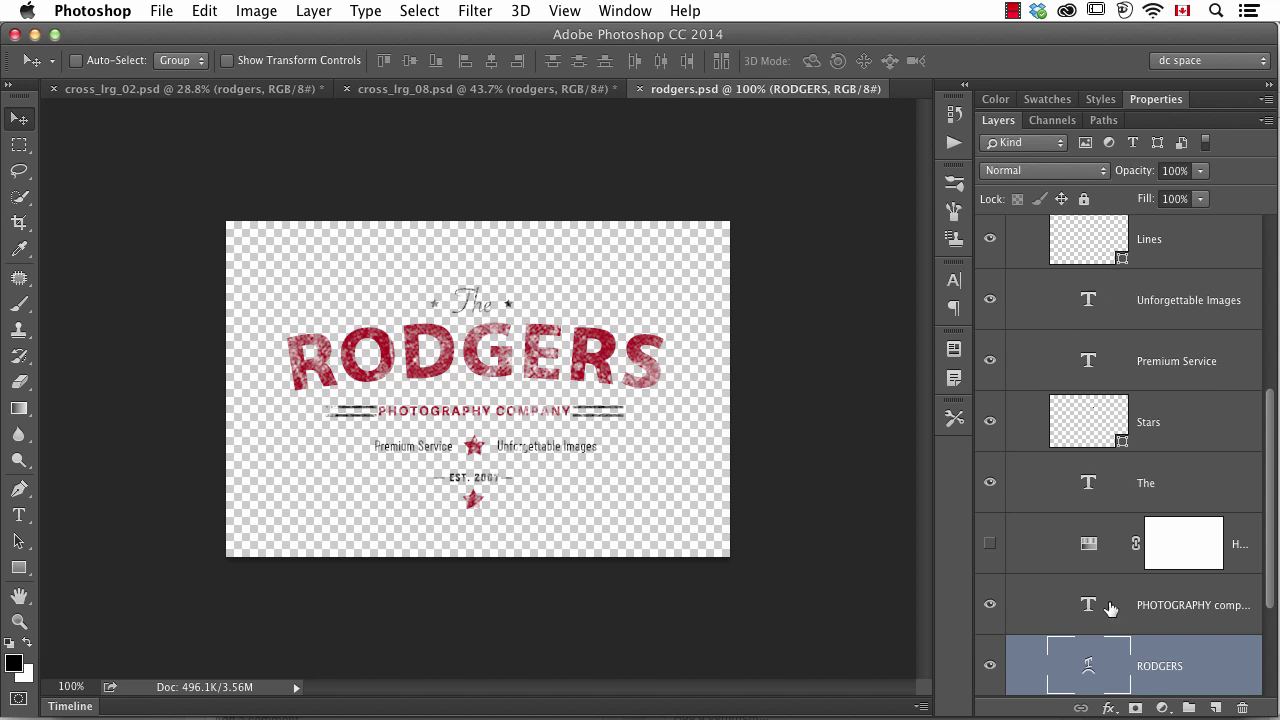
left_click(570, 89)
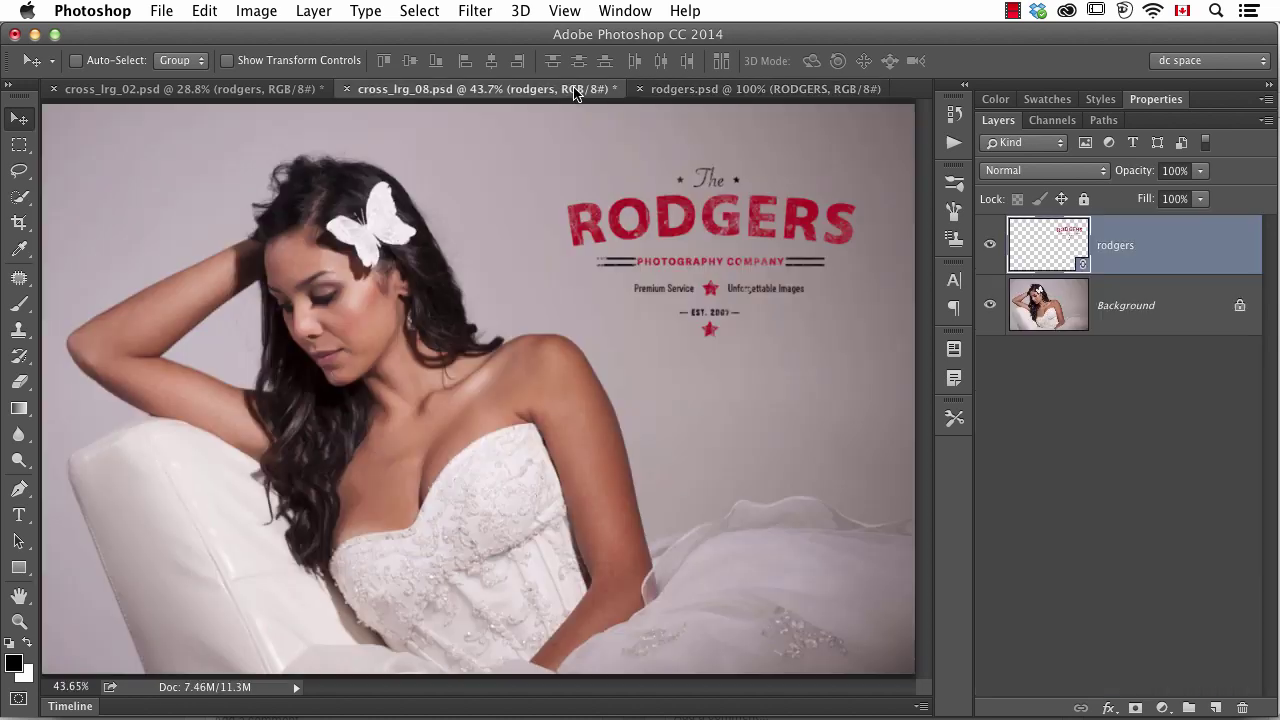
left_click(288, 91)
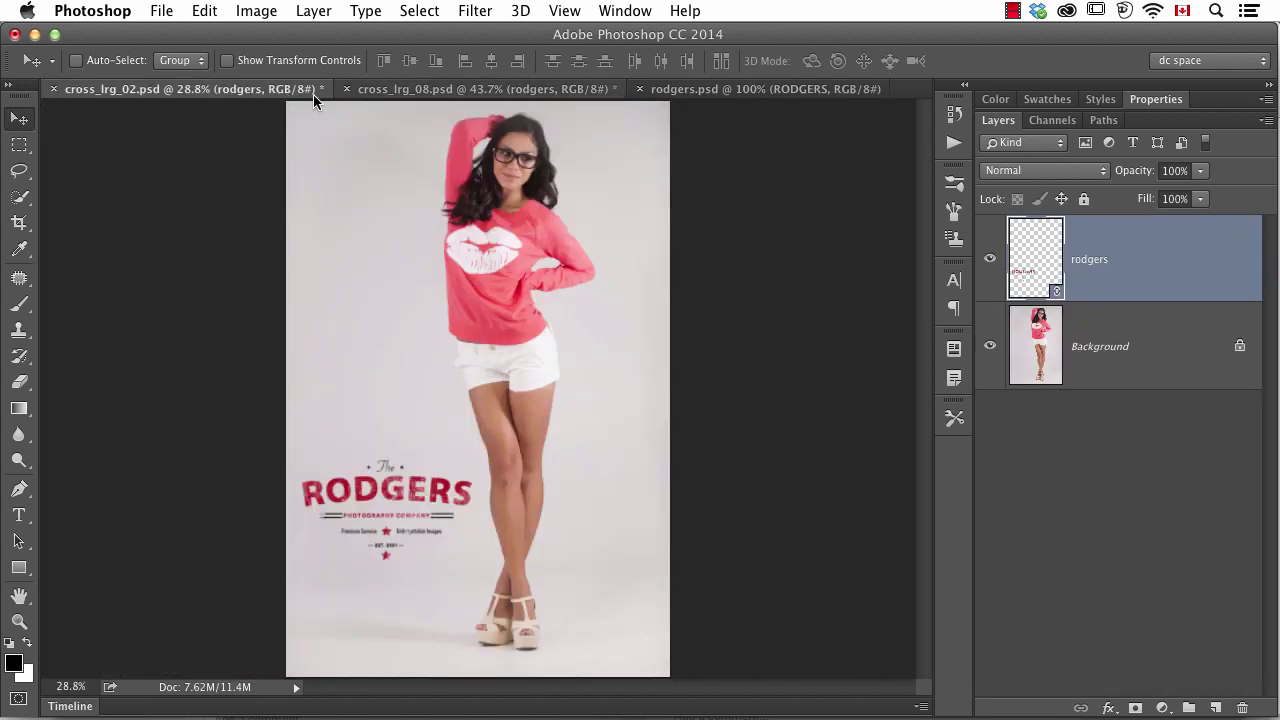
left_click(414, 91)
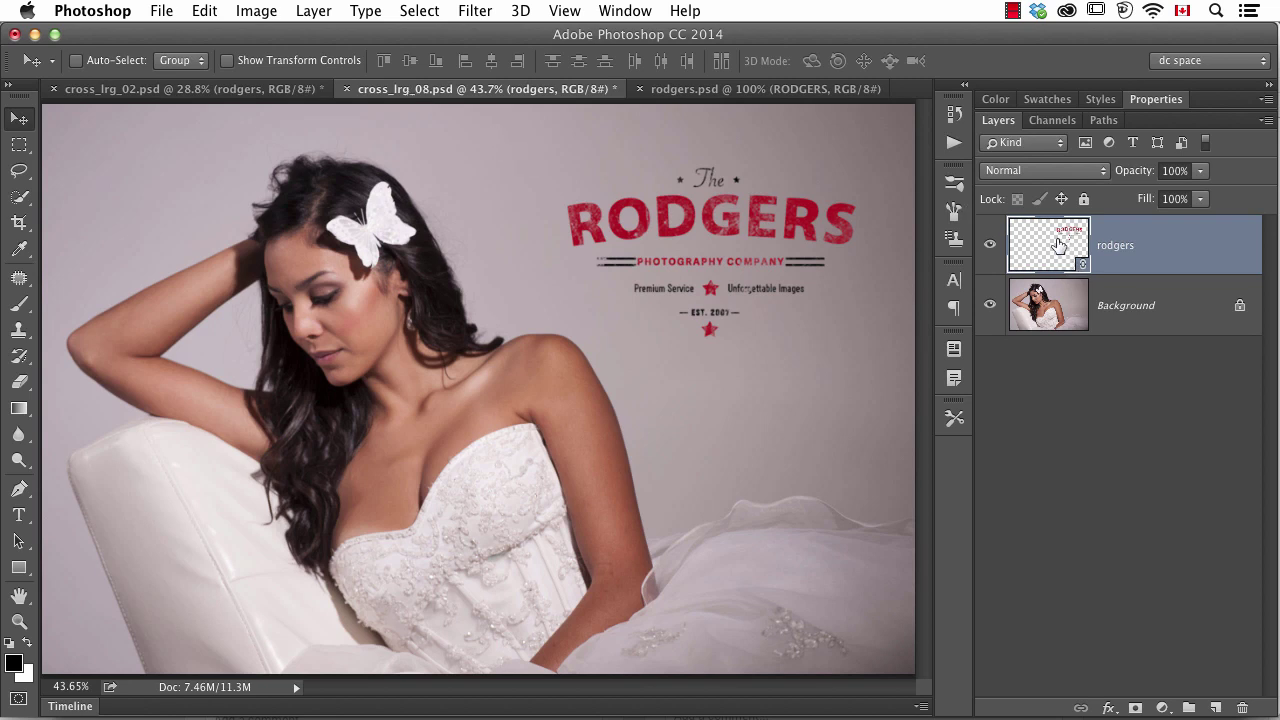
Step: Set the bride photo logo's layer comp to 'gray darker w texture', comparing against cross_lrg_02.psd
left_click(1160, 102)
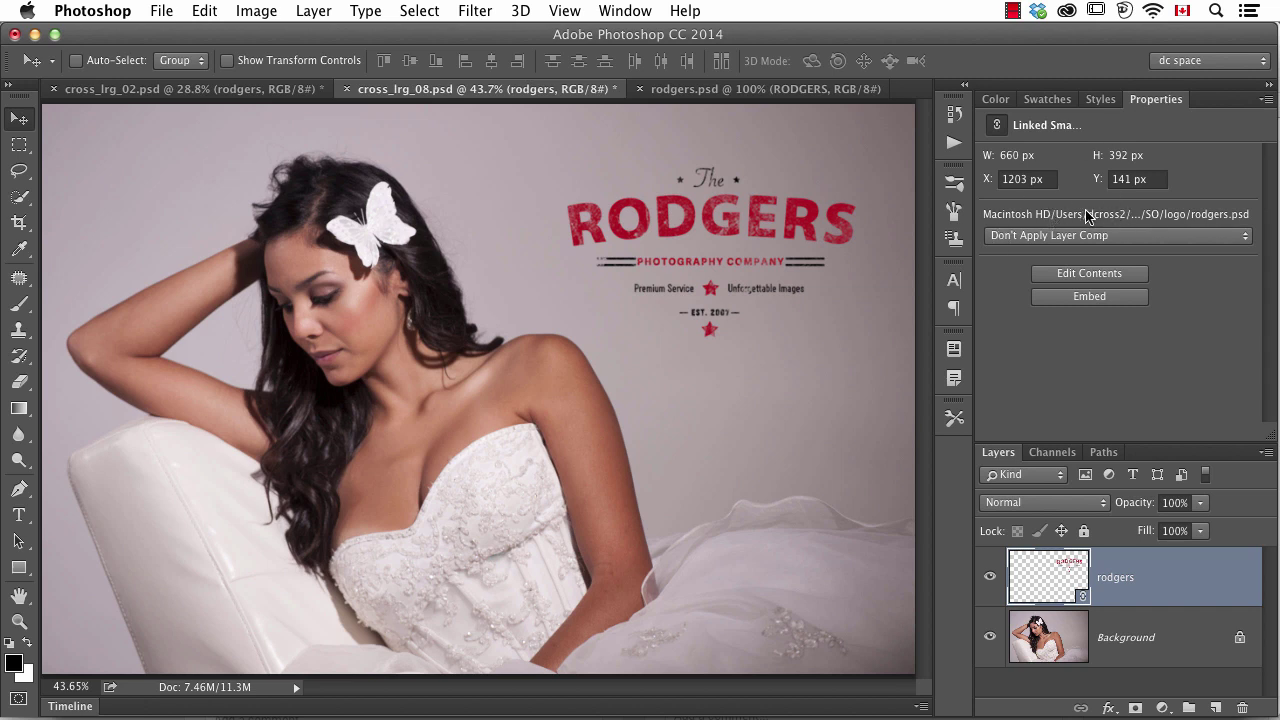
left_click(1141, 240)
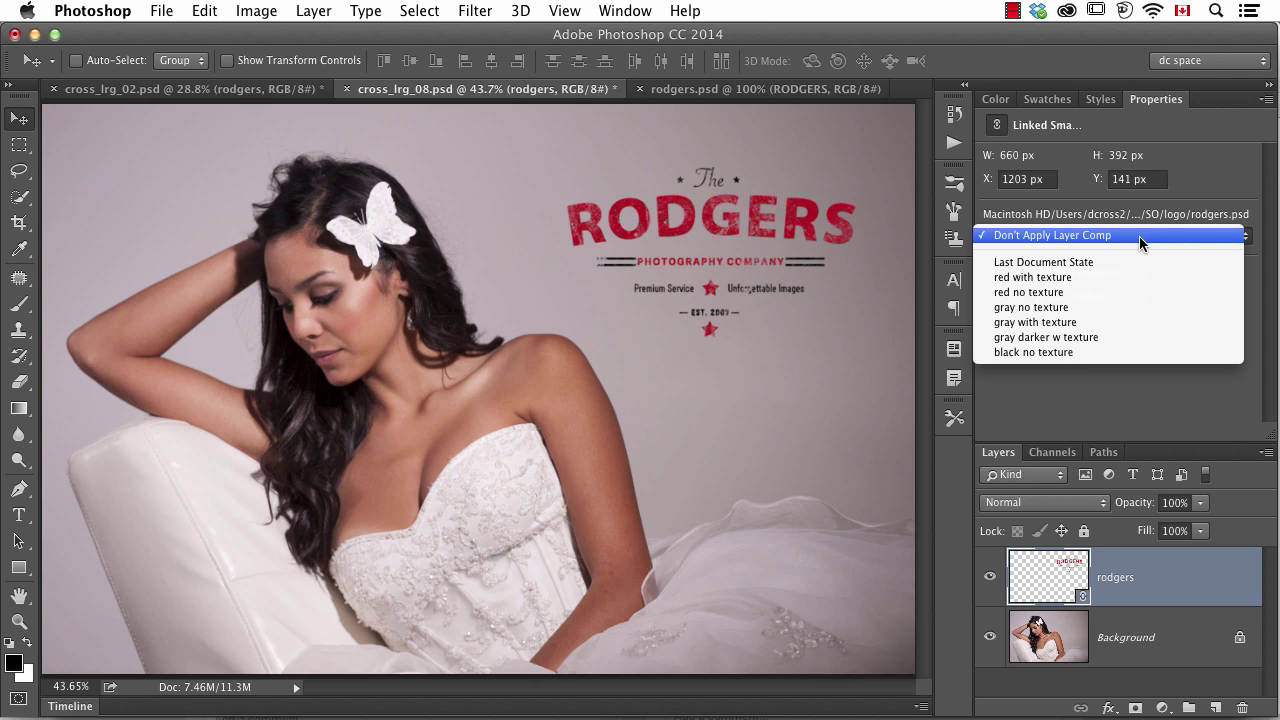
left_click(1100, 310)
left_click(1088, 240)
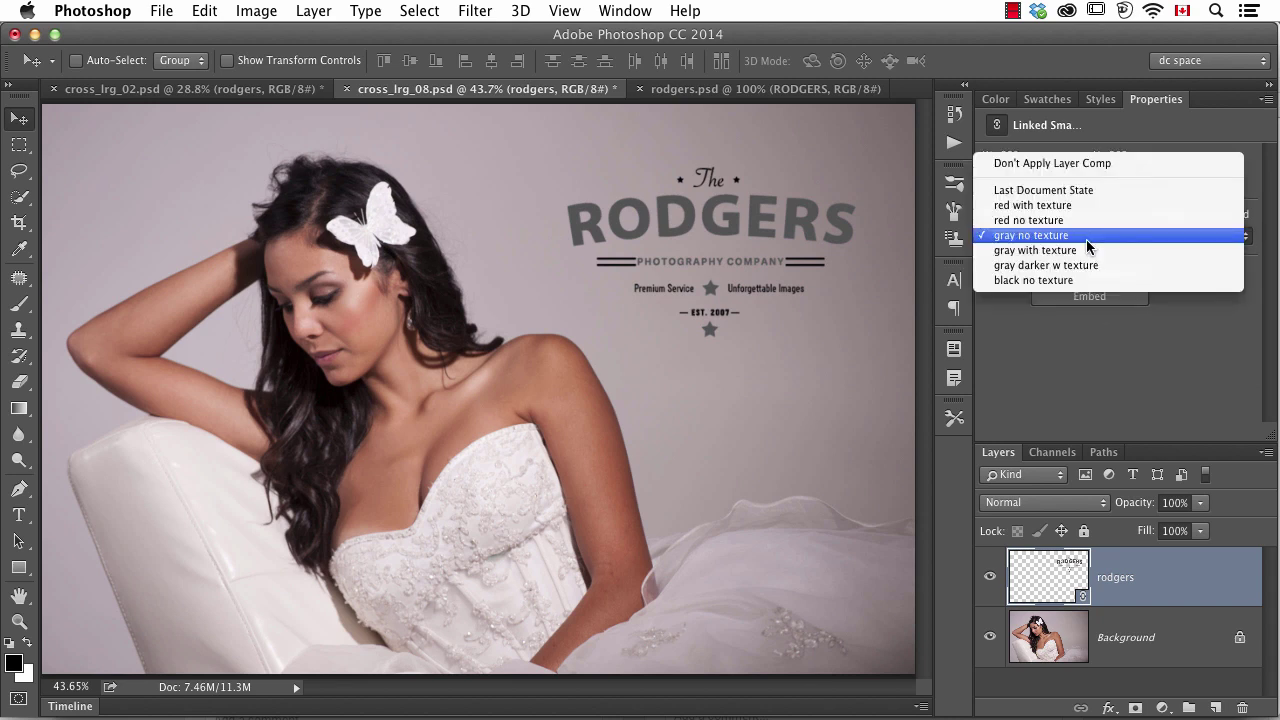
left_click(1086, 265)
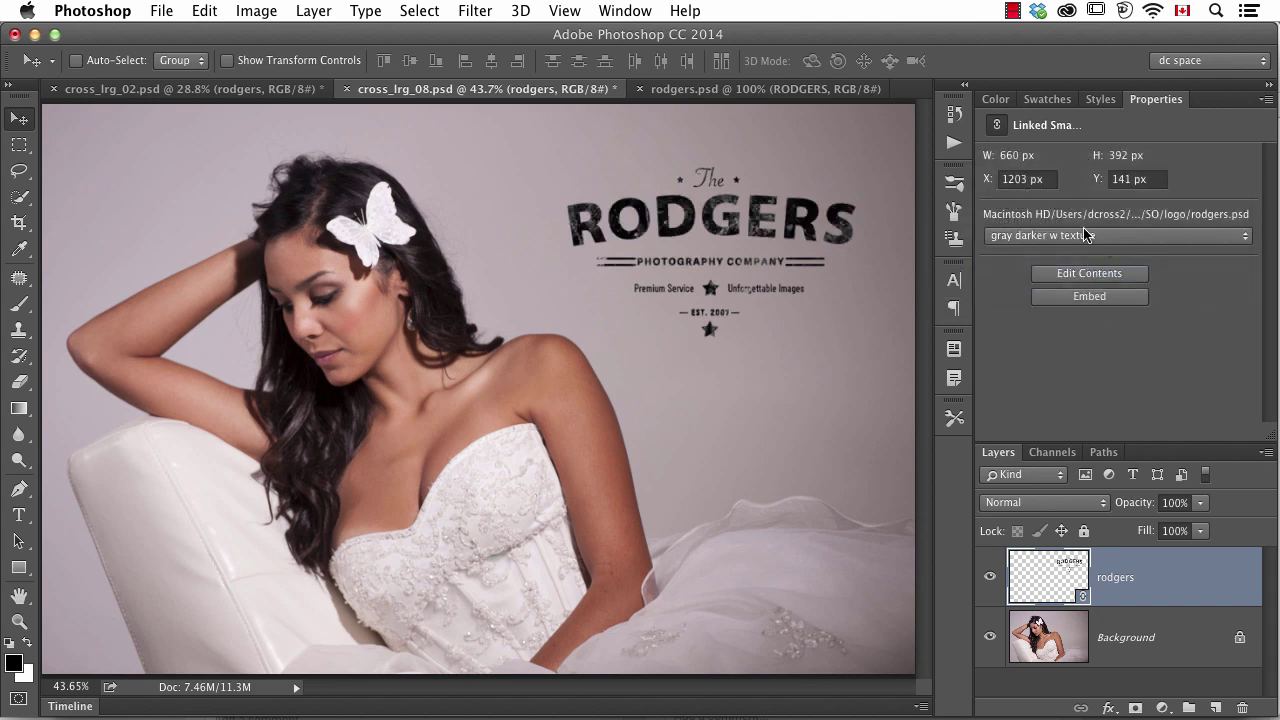
left_click(293, 90)
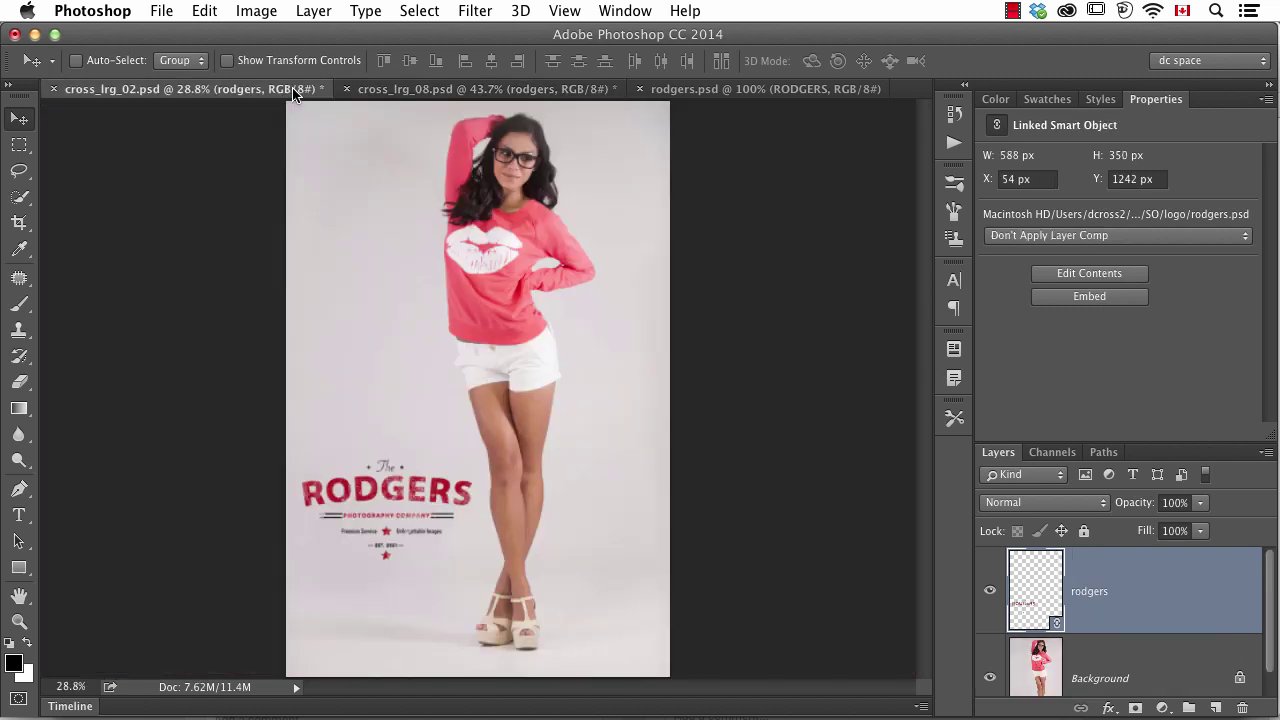
left_click(420, 90)
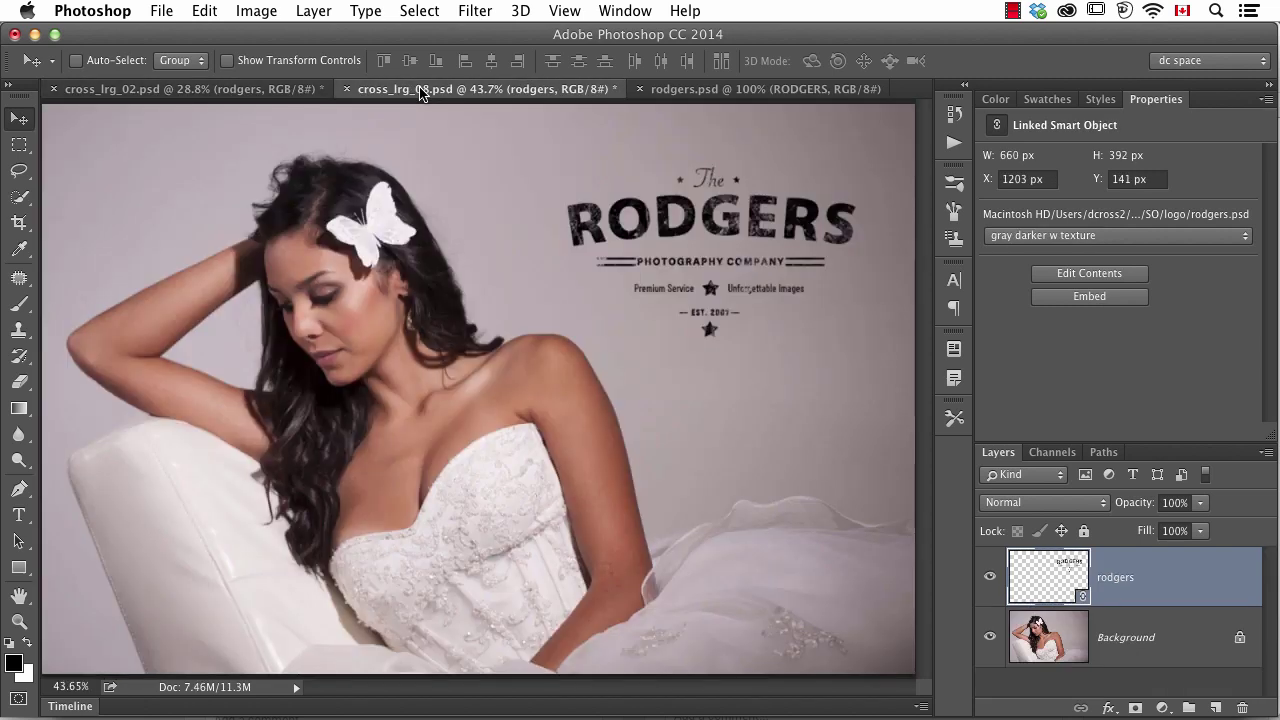